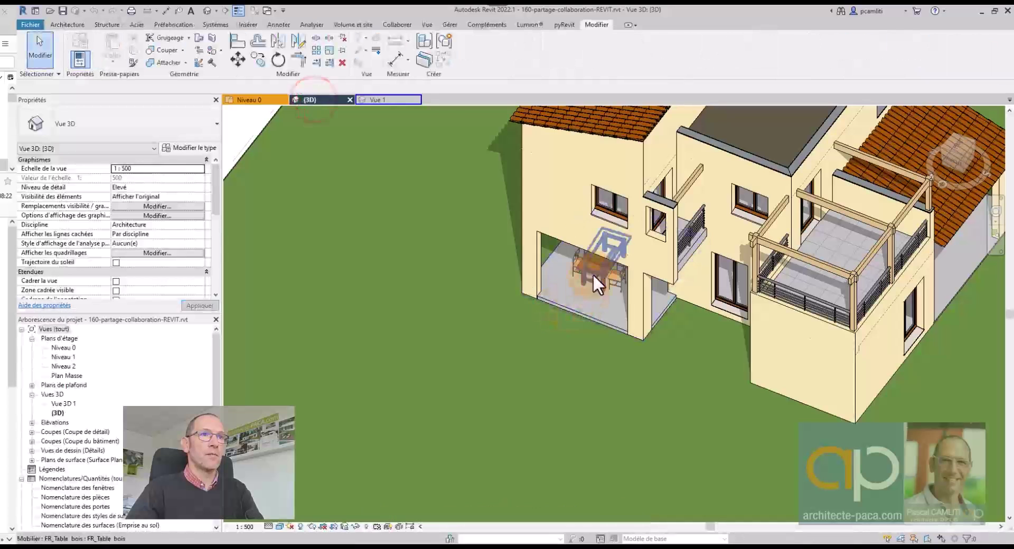
Open the FR_Table bois family from the house's 3D view for editing and load it into Projet2.
left_click(594, 273)
left_click(465, 60)
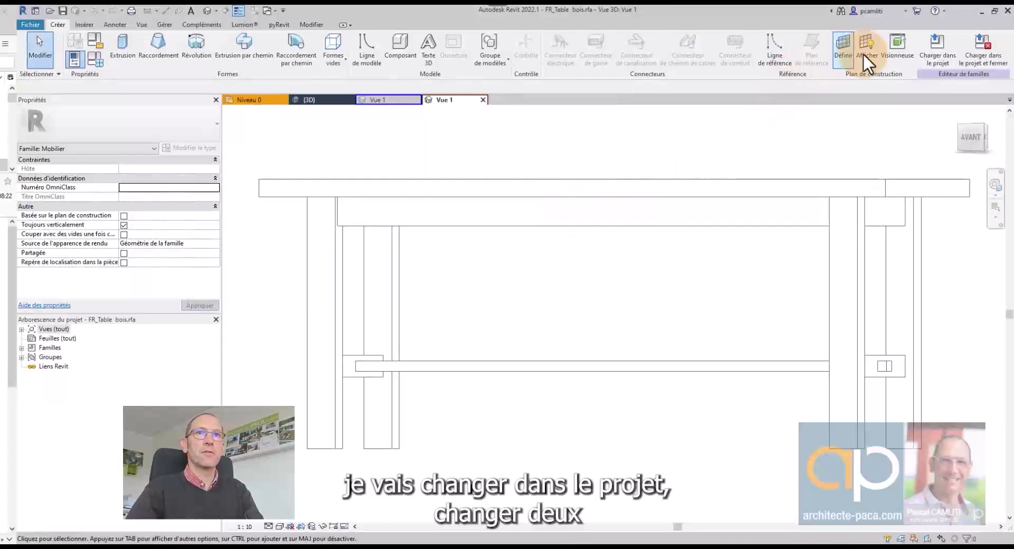
left_click(925, 55)
left_click(488, 357)
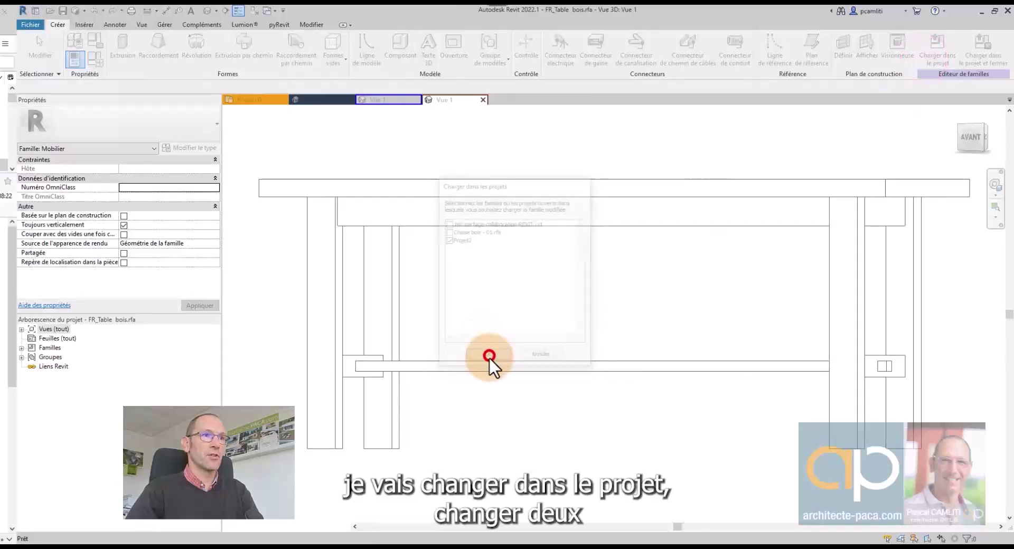
Place one FR_Table bois table in each of the rooms Pièce 2, Pièce 1 and Pièce 3 on the Niveau 0 plan.
left_click(570, 377)
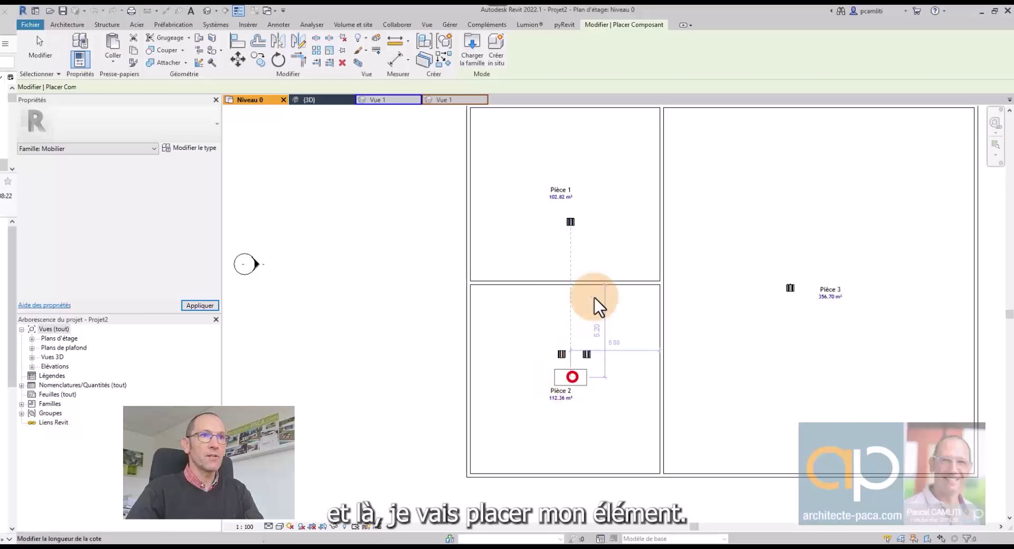
left_click(590, 245)
left_click(822, 260)
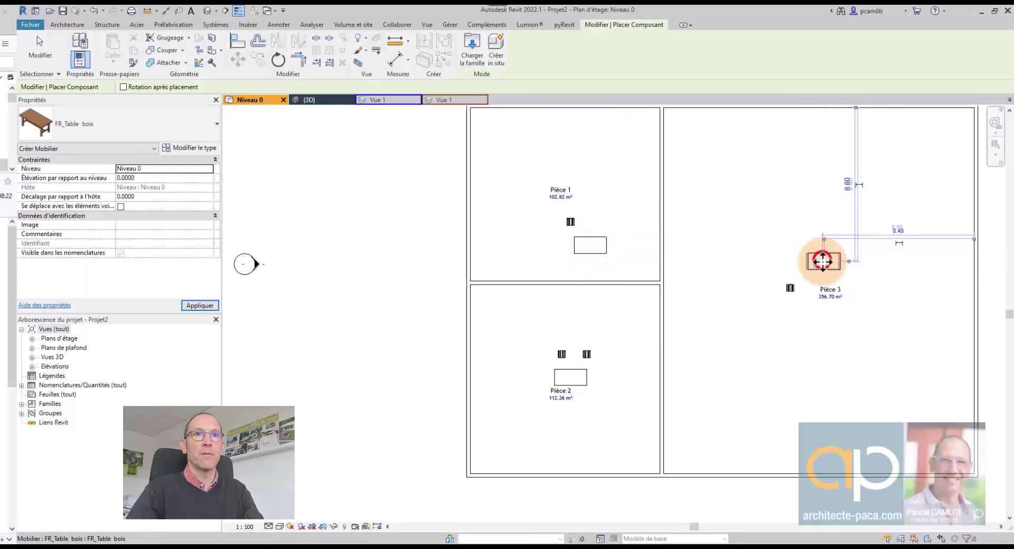
middle_click_drag(822, 260, 697, 240)
key("Escape")
key("Escape")
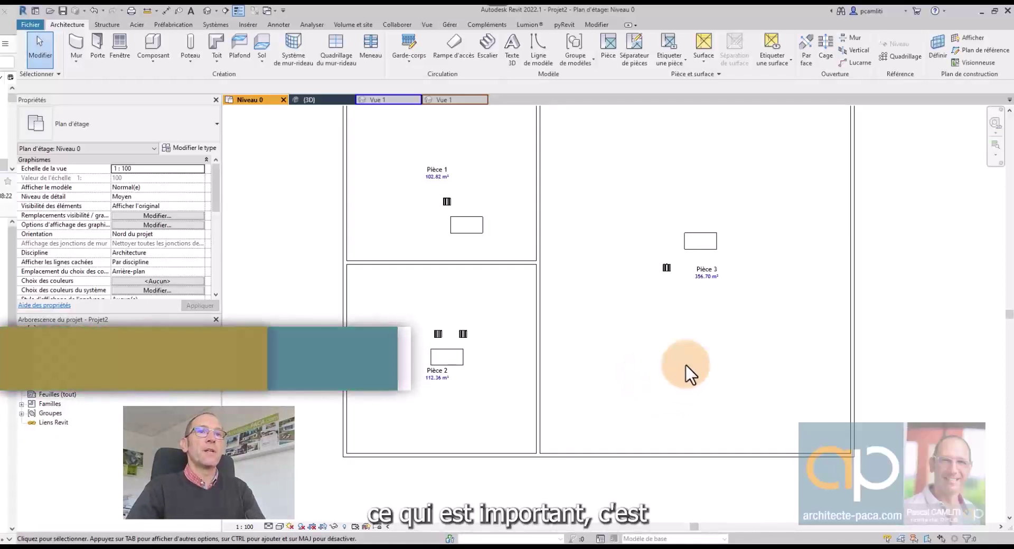
scroll(637, 374, "down", 2)
scroll(607, 369, "up", 3)
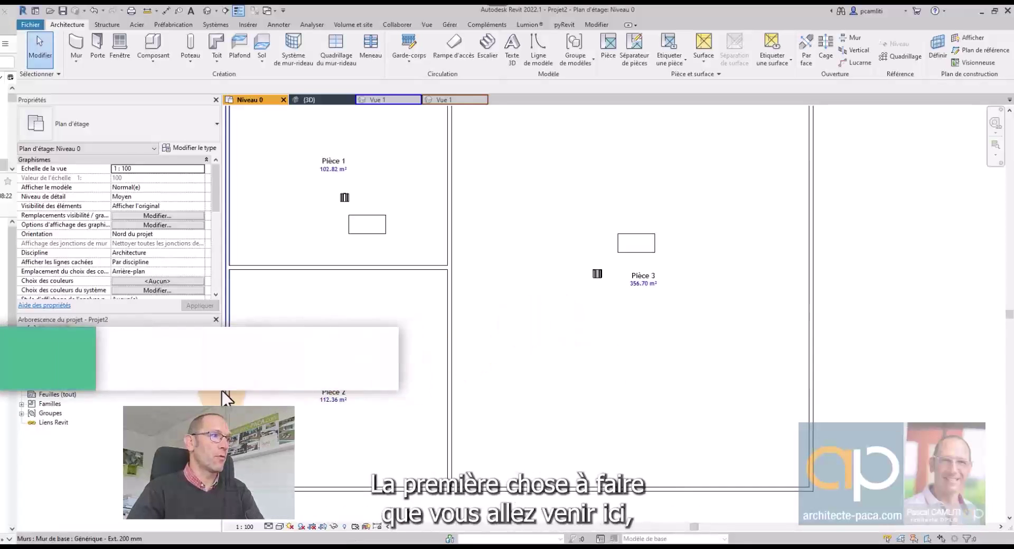
right_click(100, 387)
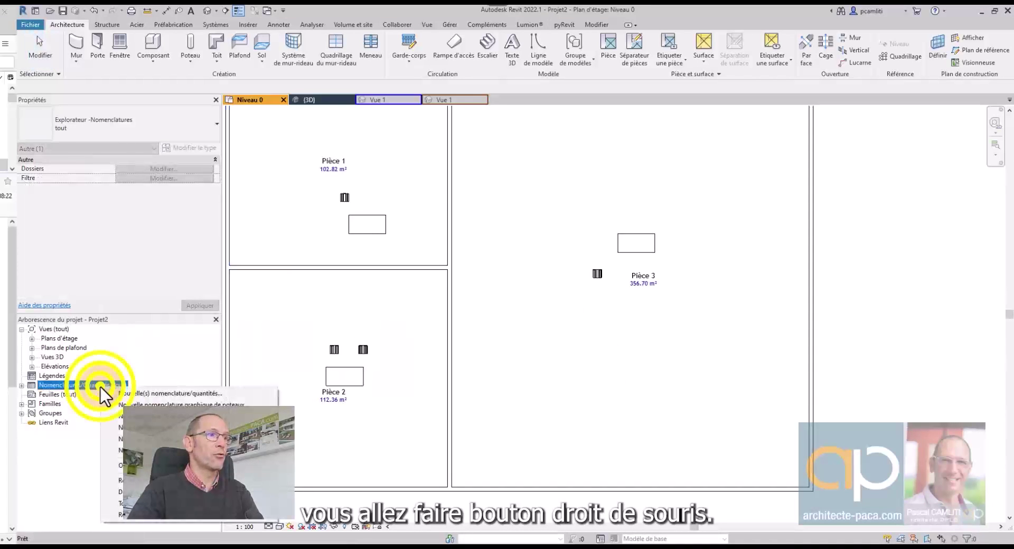
left_click(156, 394)
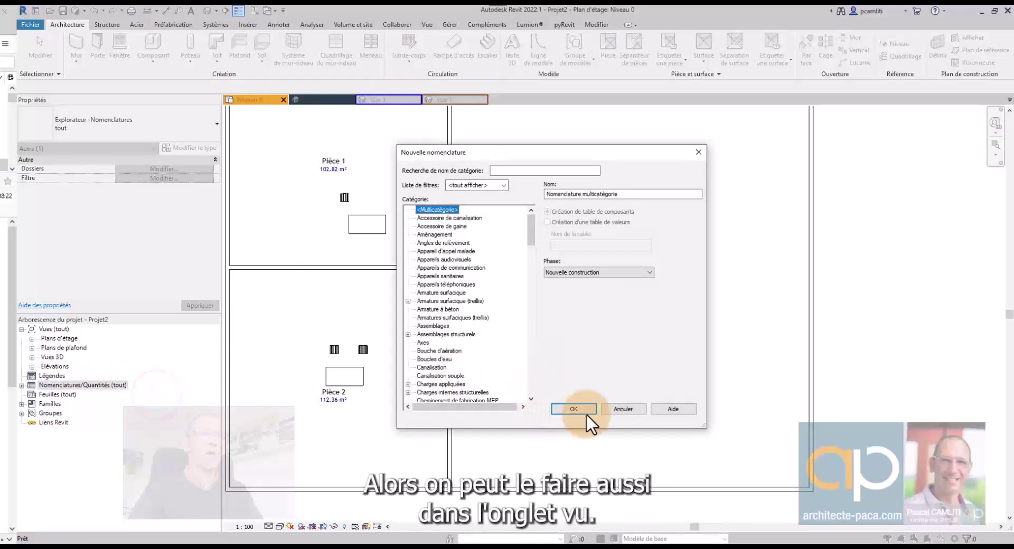
left_click(621, 407)
Create a new component schedule for the Pièces category in the Nouvelle construction phase.
left_click(426, 26)
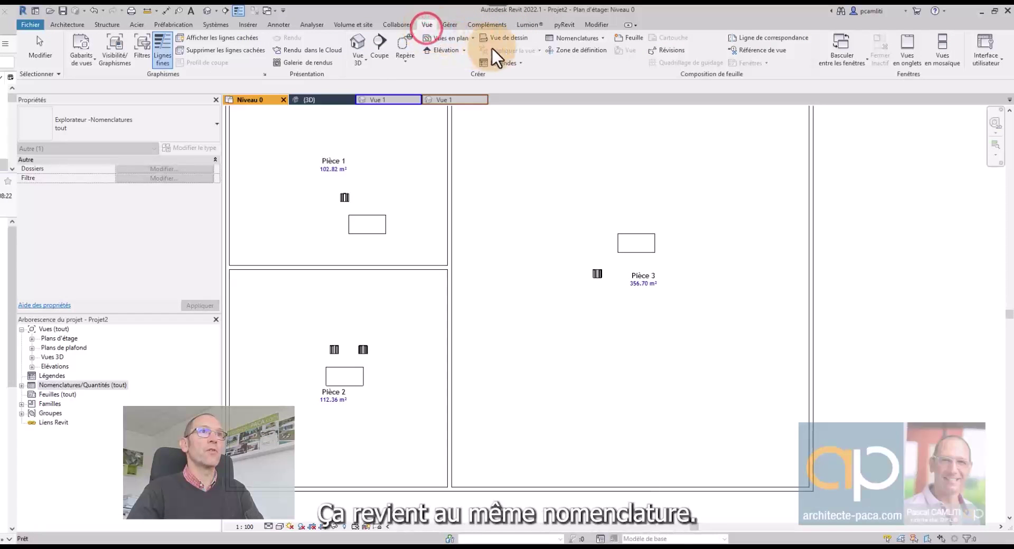
left_click(570, 37)
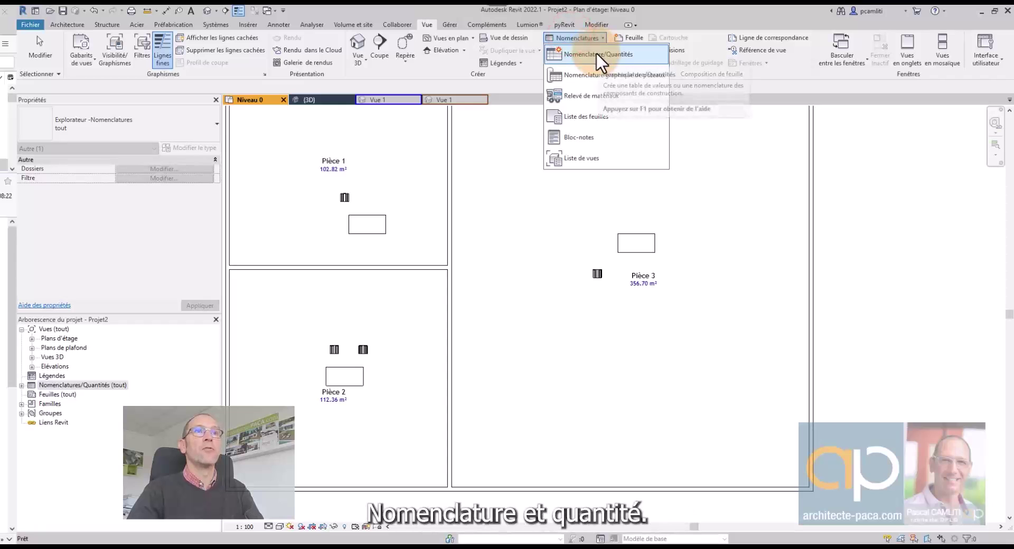
left_click(596, 51)
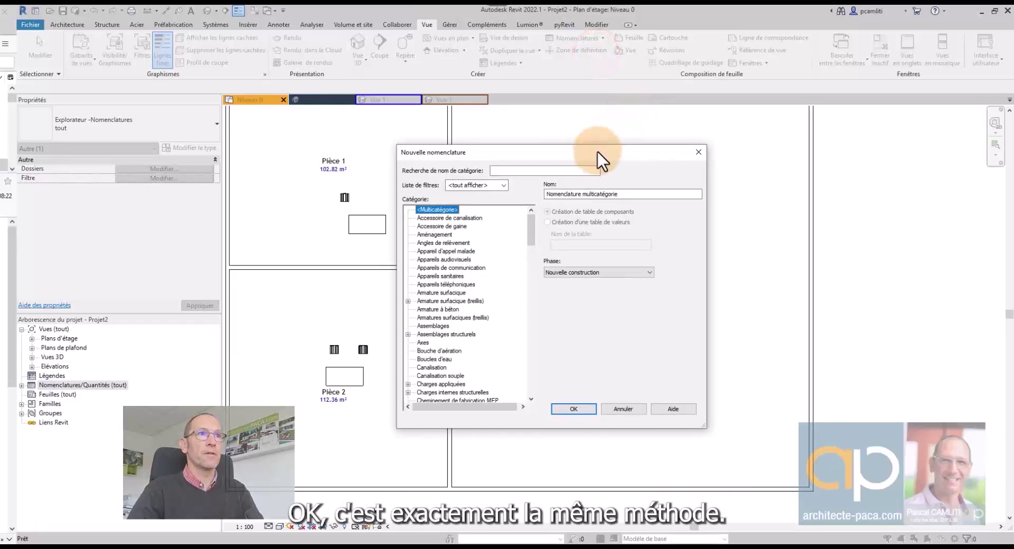
left_click_drag(593, 152, 684, 127)
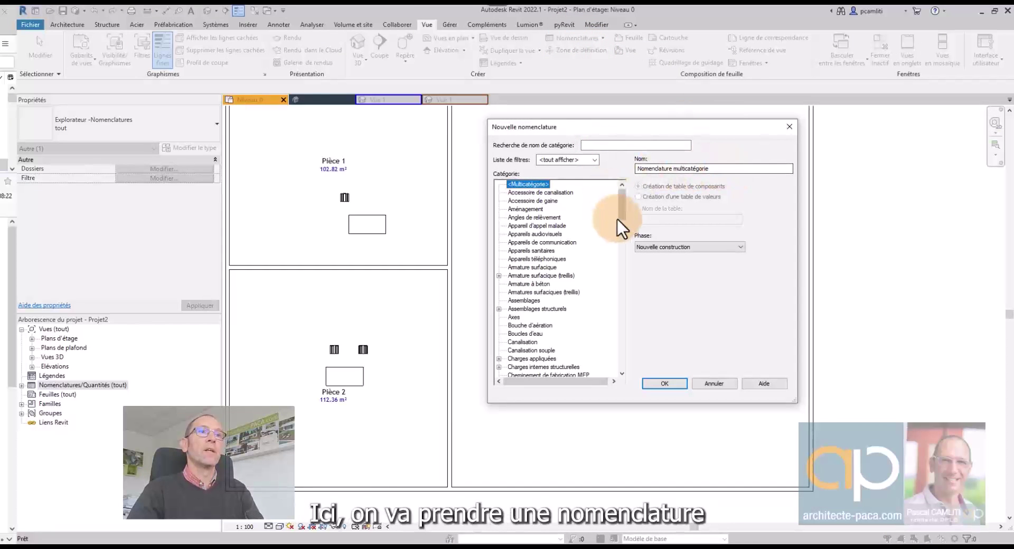
left_click(551, 278)
scroll(550, 280, "down", 2)
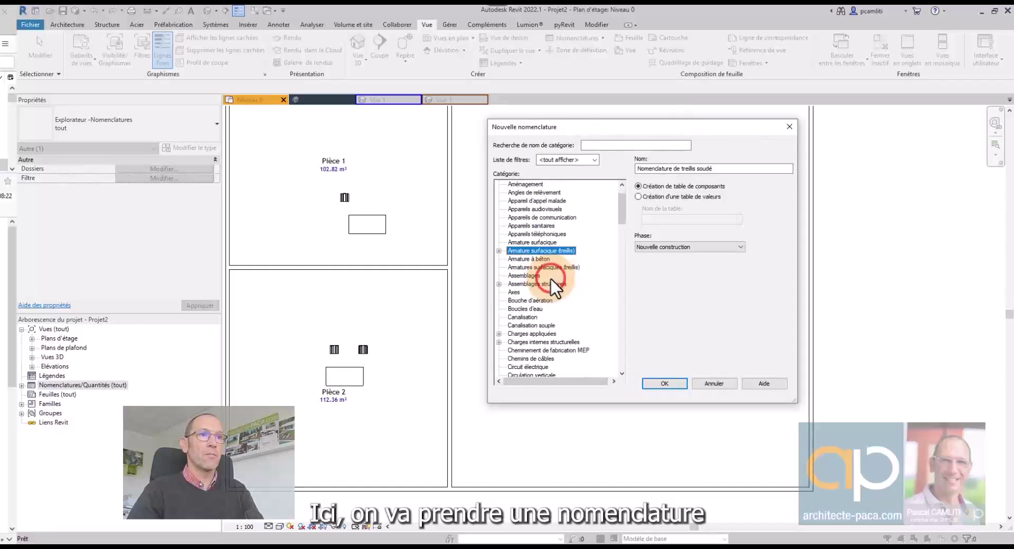
scroll(550, 280, "down", 4)
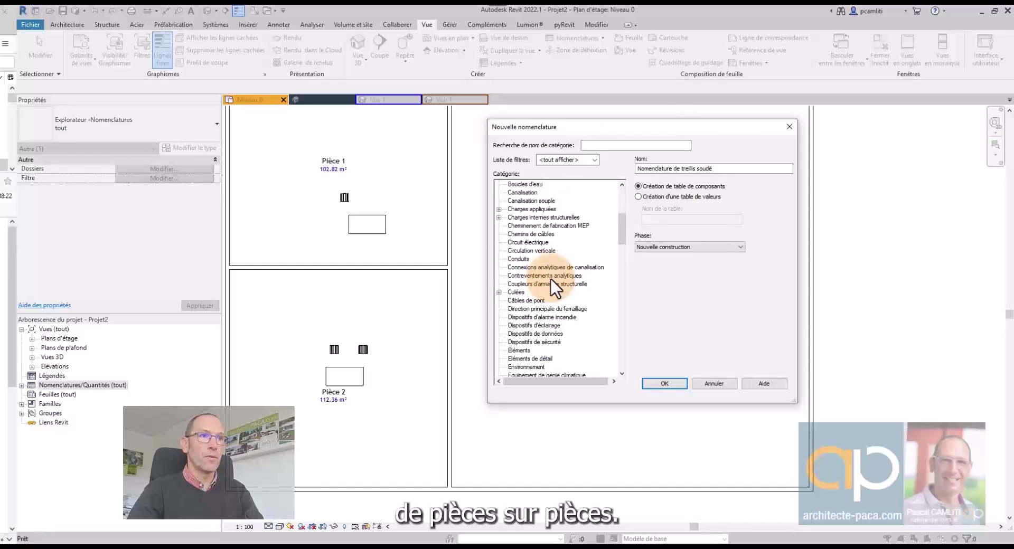
key("p")
scroll(516, 364, "down", 2)
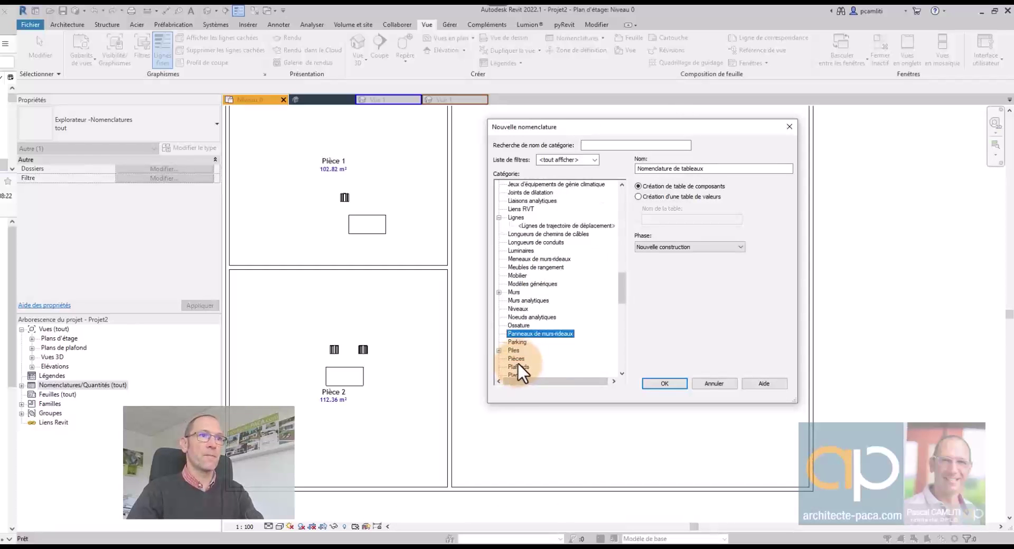
left_click(516, 334)
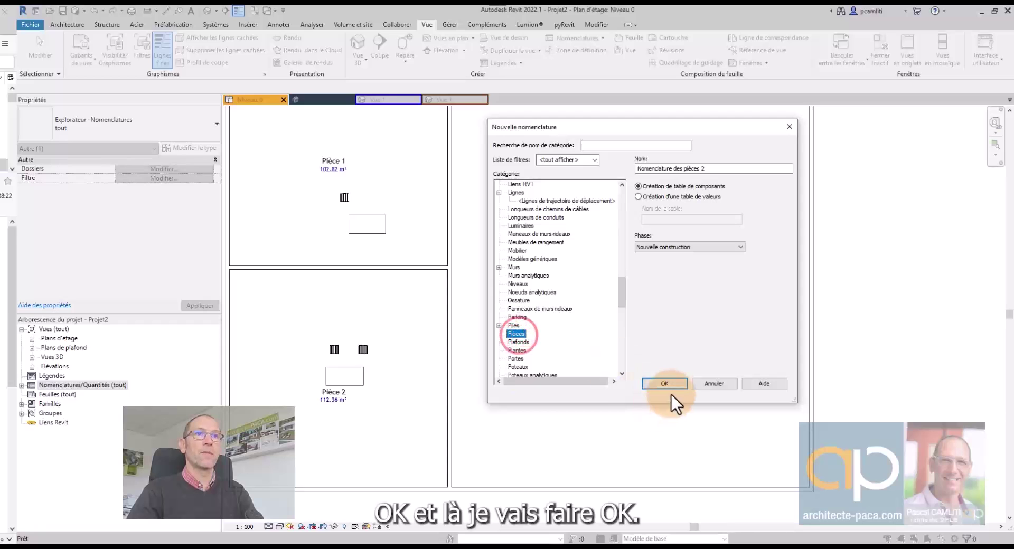
left_click(661, 383)
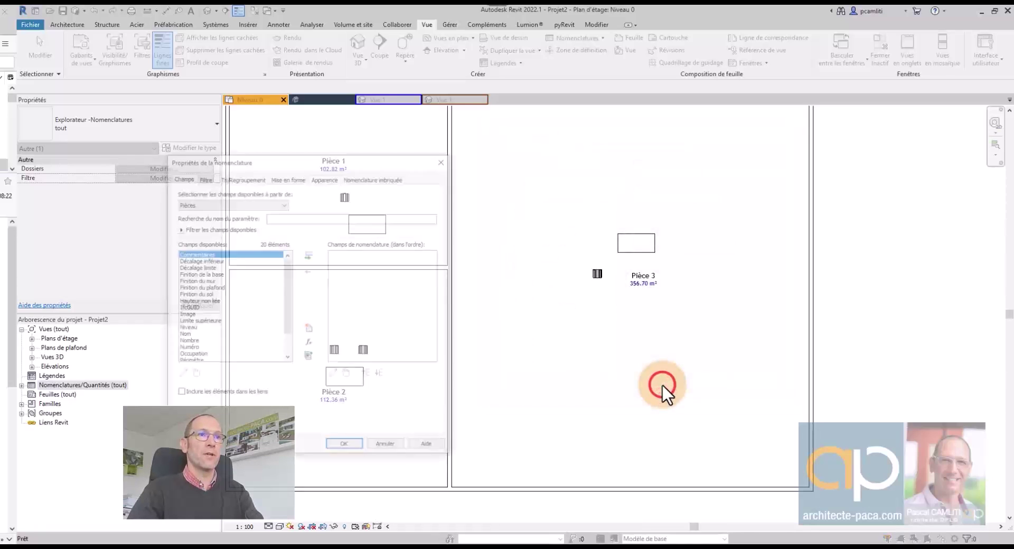
Add the Nom, Niveau and Surface fields to the room schedule.
left_click_drag(355, 162, 676, 125)
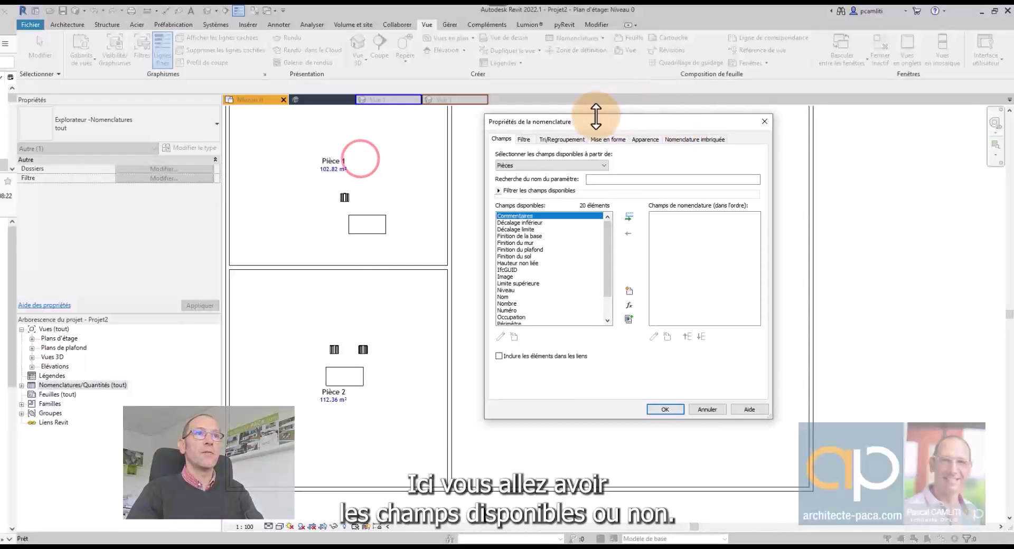
double_click(510, 291)
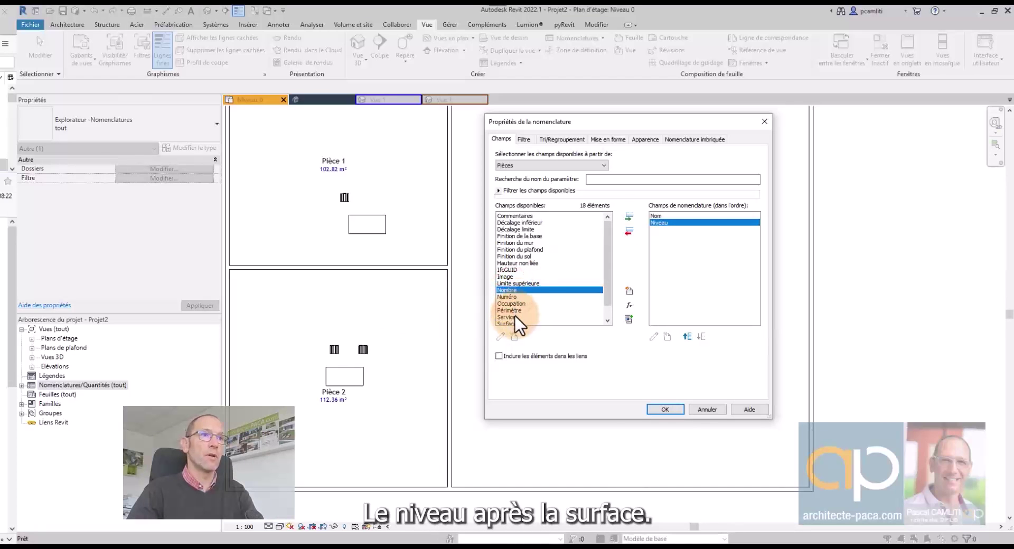
double_click(508, 320)
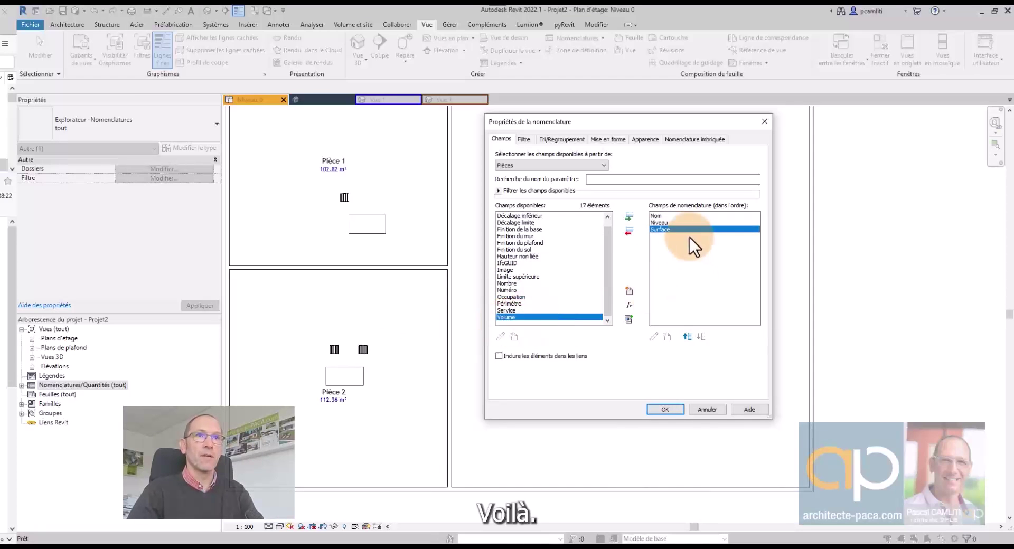
Enable an embedded schedule in the room schedule and set its category to Mobilier.
left_click(680, 138)
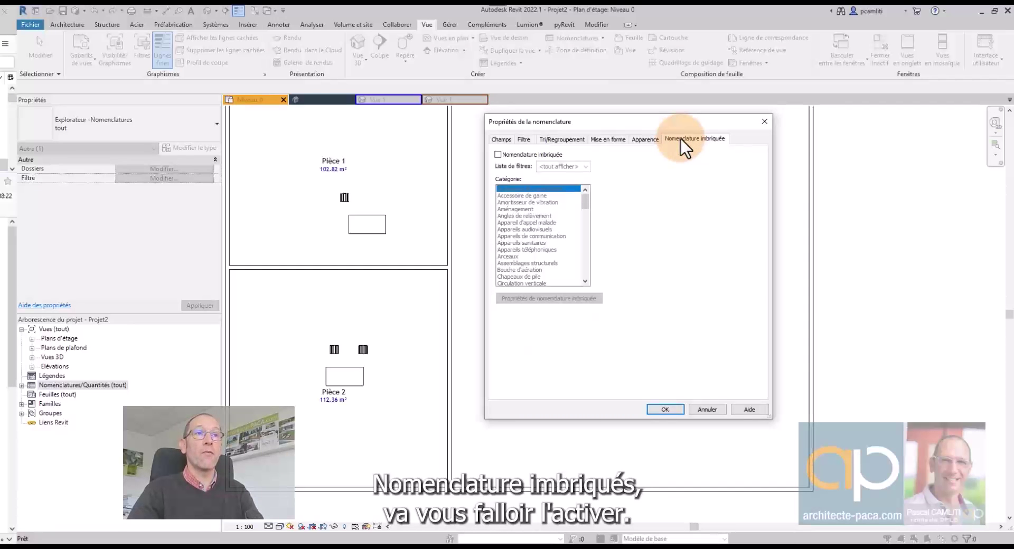
left_click(498, 154)
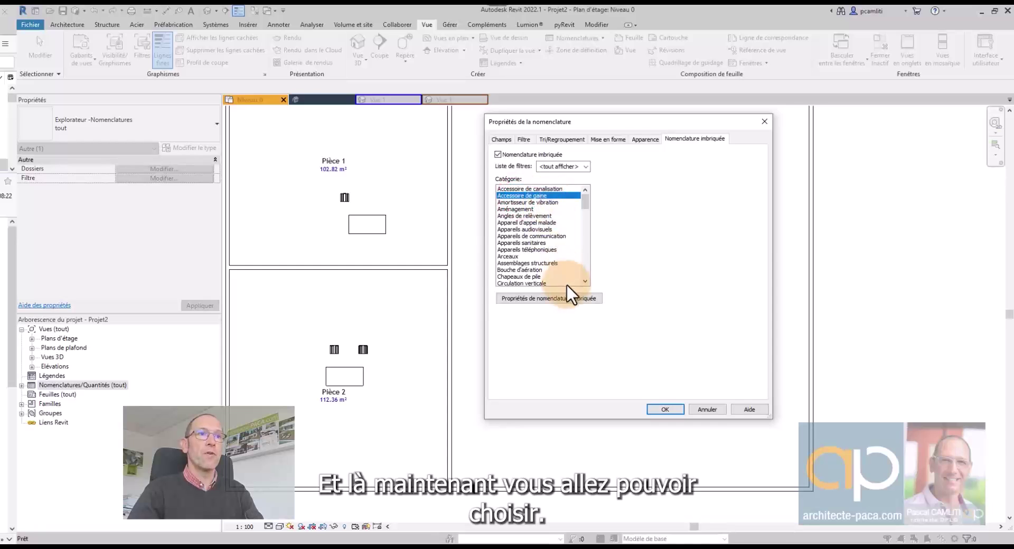
left_click_drag(585, 201, 586, 217)
left_click(557, 243)
key("m")
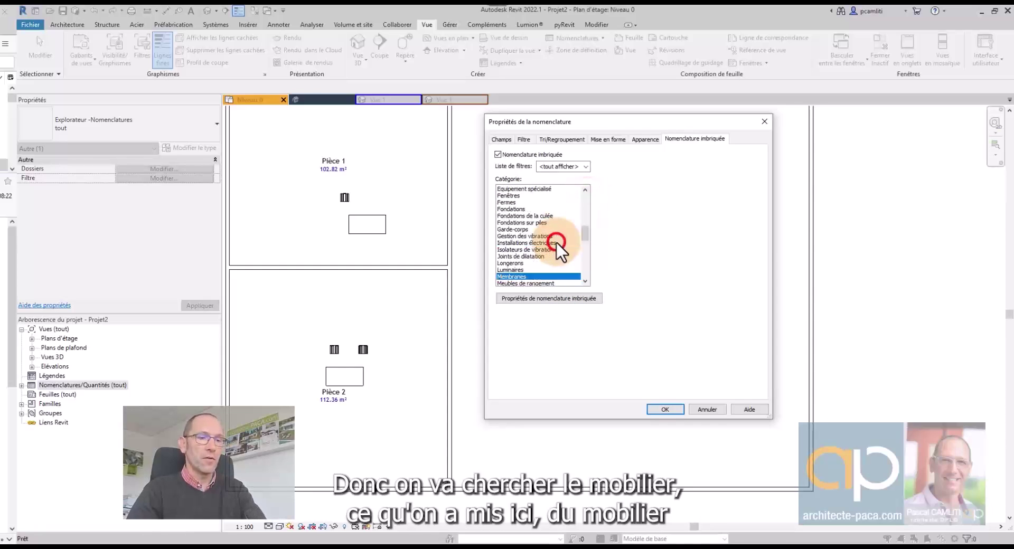
scroll(536, 272, "down", 3)
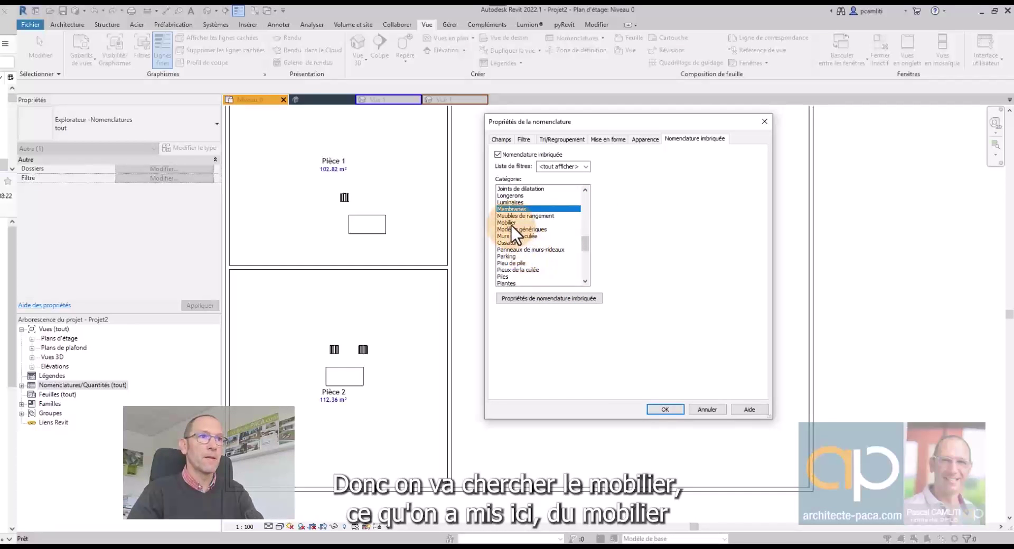
left_click(511, 224)
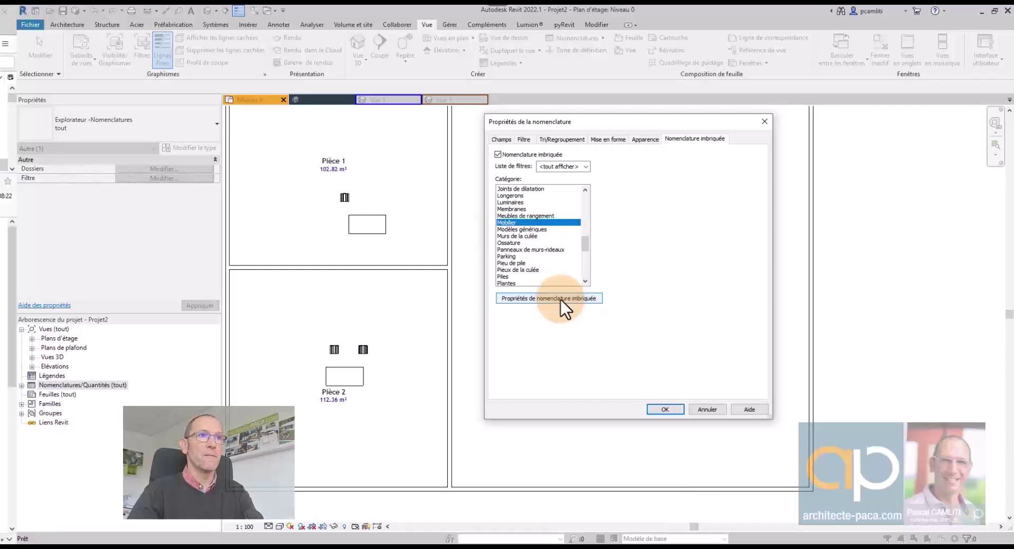
Add the Famille et type, Niveau and Nombre fields to the embedded furniture schedule and generate the complete schedule.
left_click(561, 300)
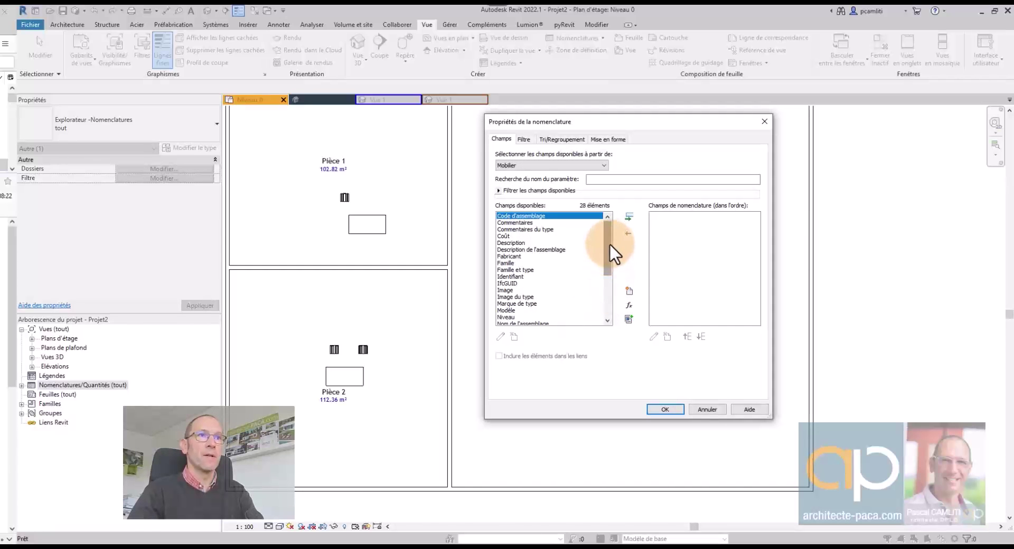
left_click(510, 270)
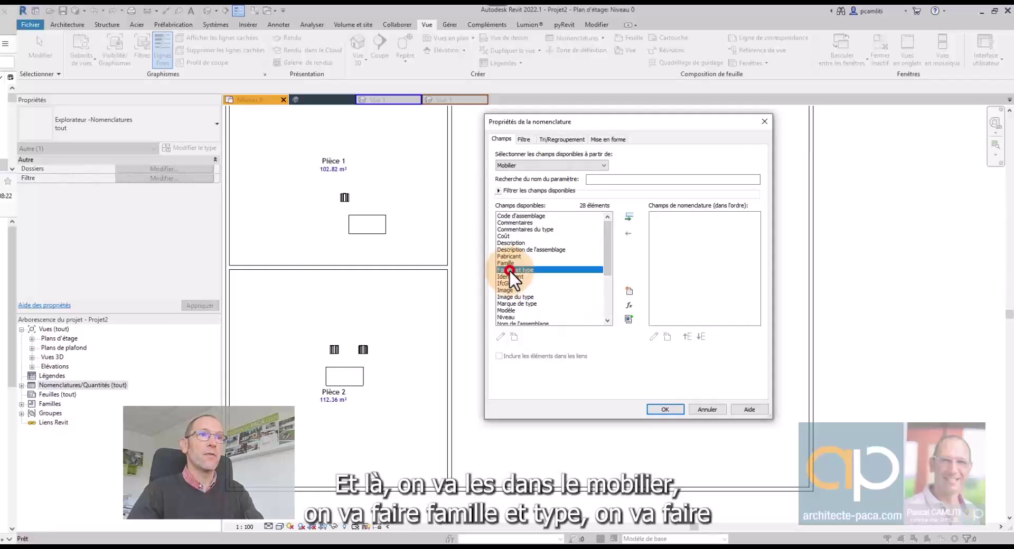
double_click(509, 269)
scroll(550, 304, "down", 2)
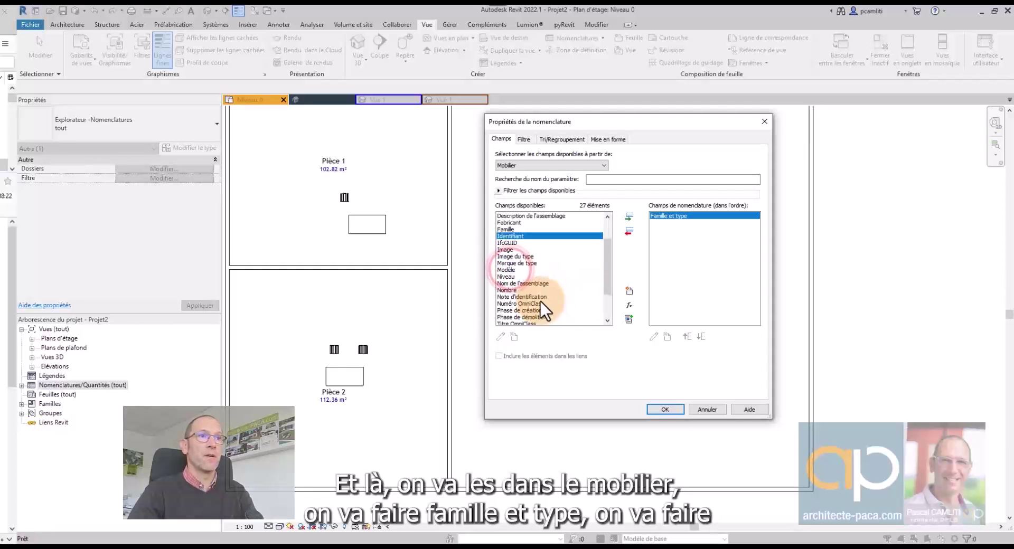
double_click(510, 275)
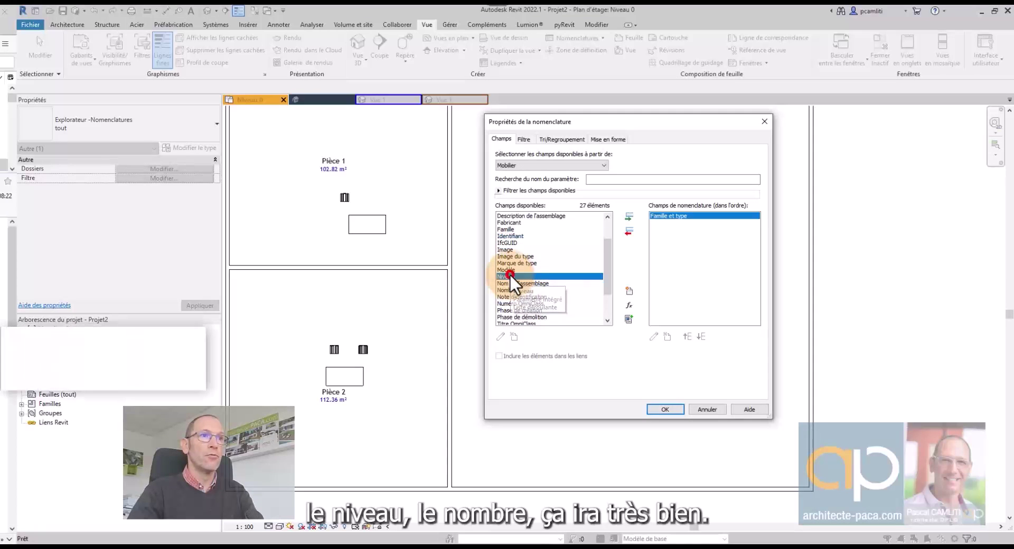
double_click(518, 281)
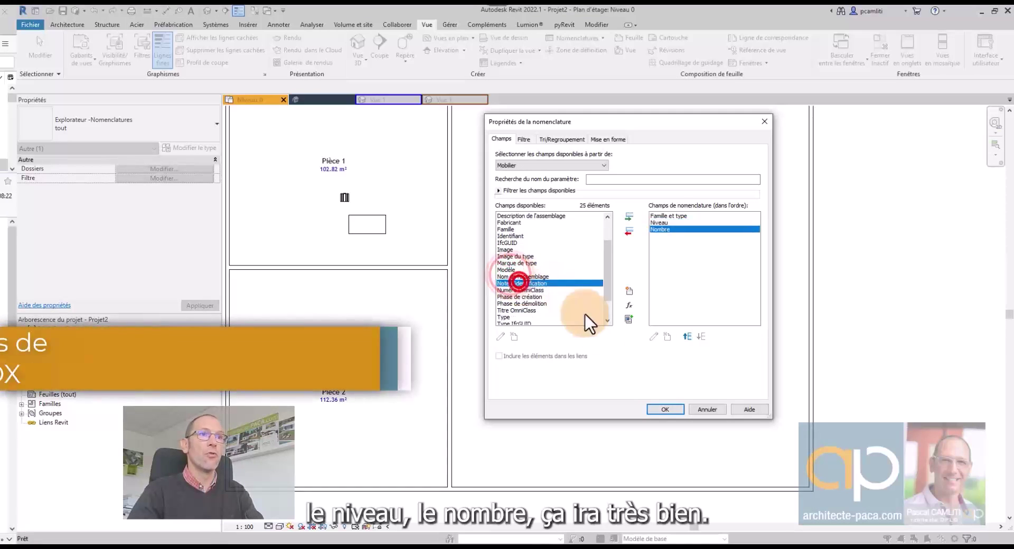
left_click(667, 409)
left_click(666, 410)
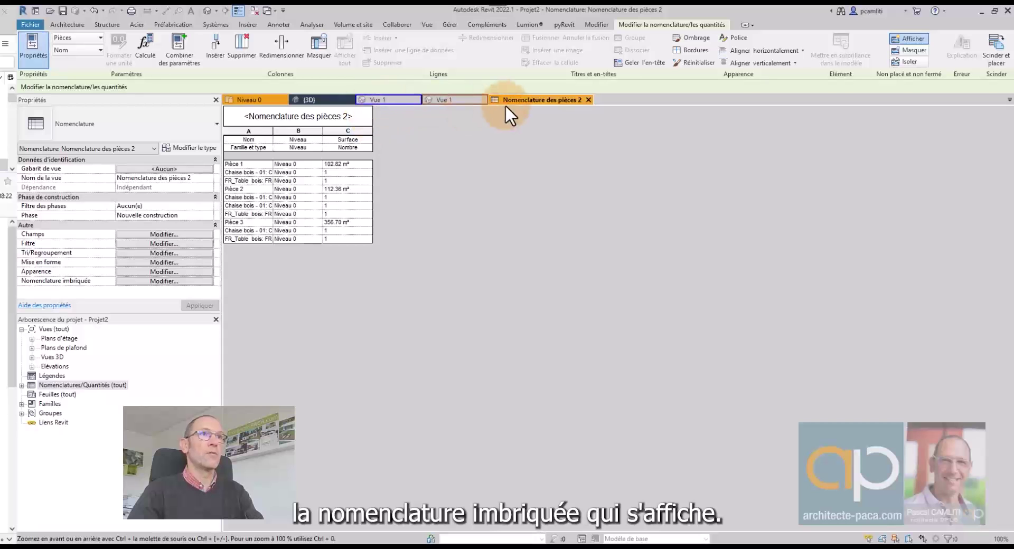
Enlarge the room schedule and float it beside the Niveau 0 plan to compare the furniture listed per room.
scroll(401, 211, "up", 3, "ctrl")
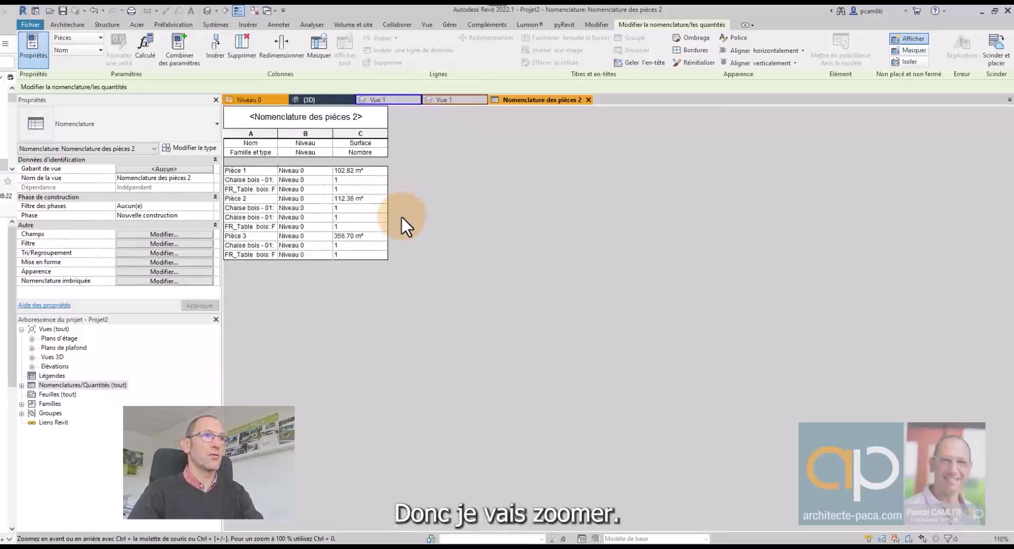
scroll(402, 217, "up", 2, "ctrl")
left_click_drag(507, 100, 704, 122)
left_click(706, 307)
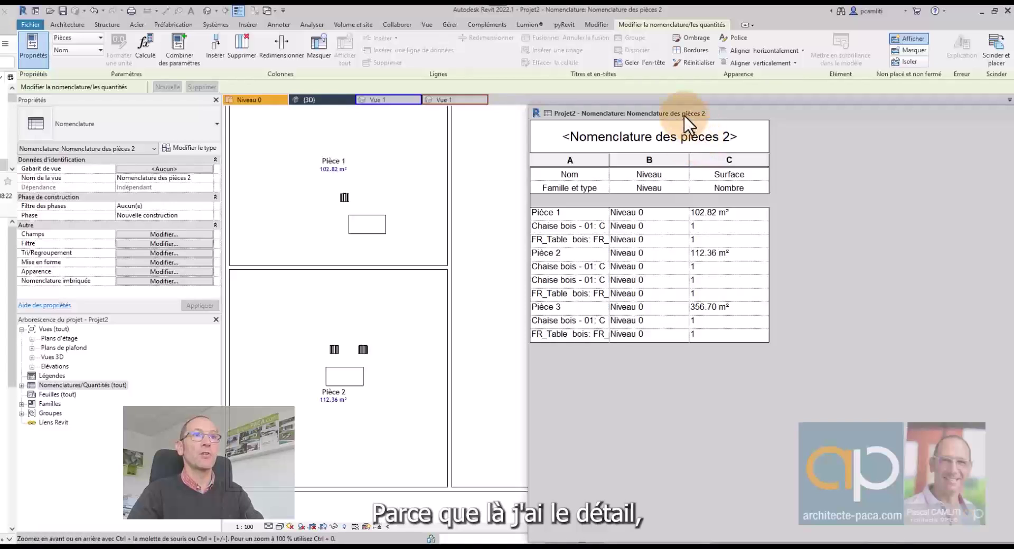
Dock the floating room schedule back with the other open views, ahead of the Niveau 0 plan.
left_click_drag(683, 114, 654, 82)
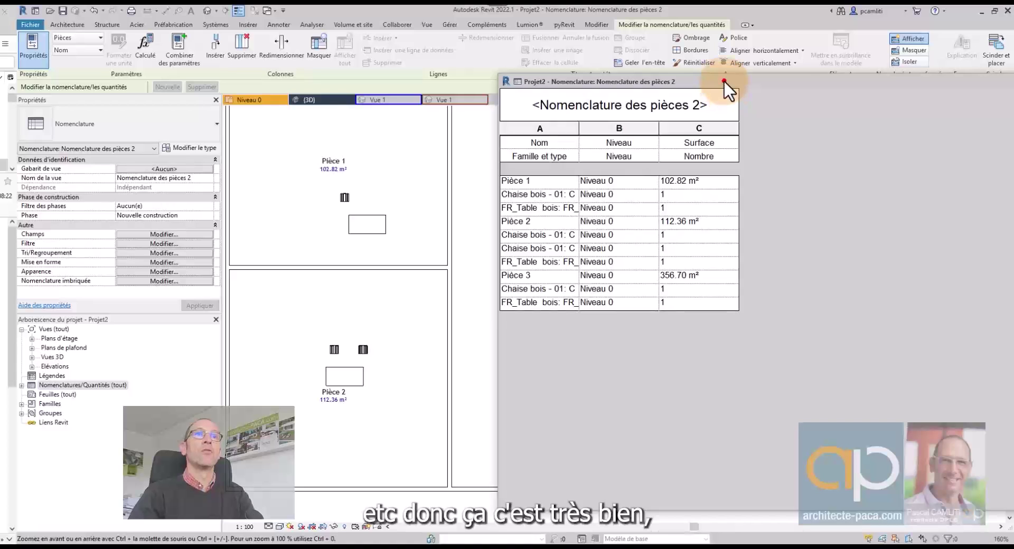
left_click_drag(723, 80, 489, 121)
left_click_drag(258, 116, 642, 105)
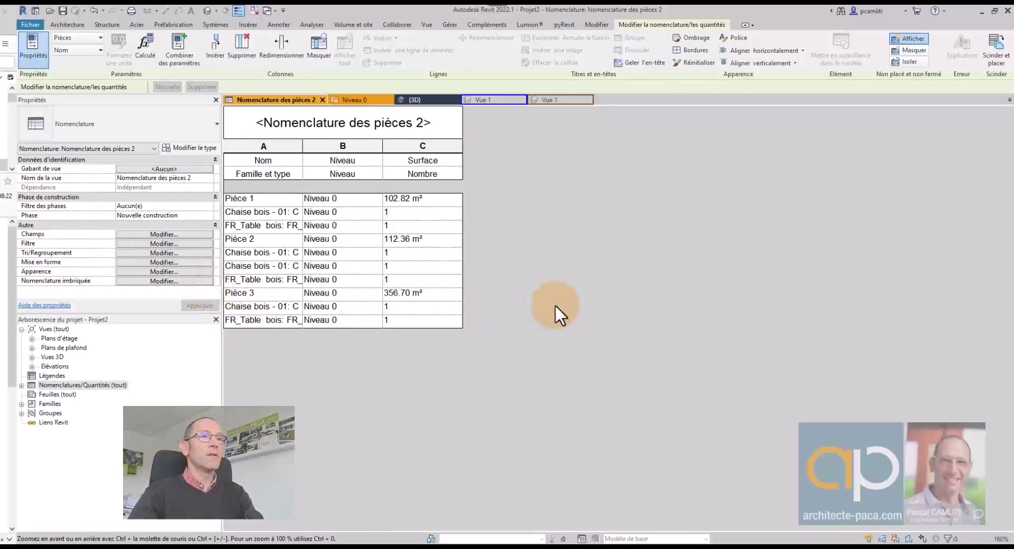
In the Niveau 0 plan, move the Pièce 3 table away from the room tag and rotate it 90 degrees.
left_click(372, 99)
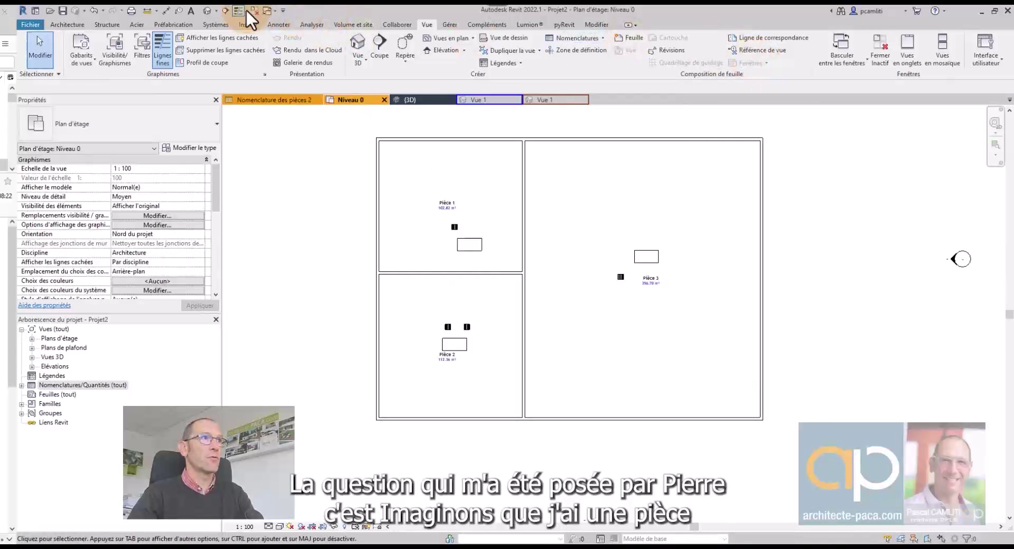
scroll(652, 275, "up", 2)
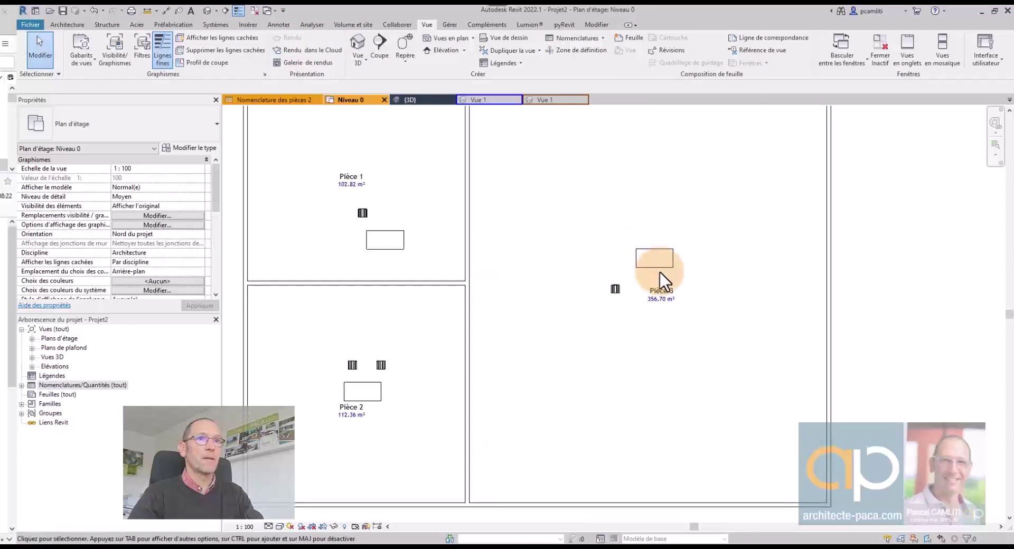
left_click_drag(673, 283, 706, 305)
key("space")
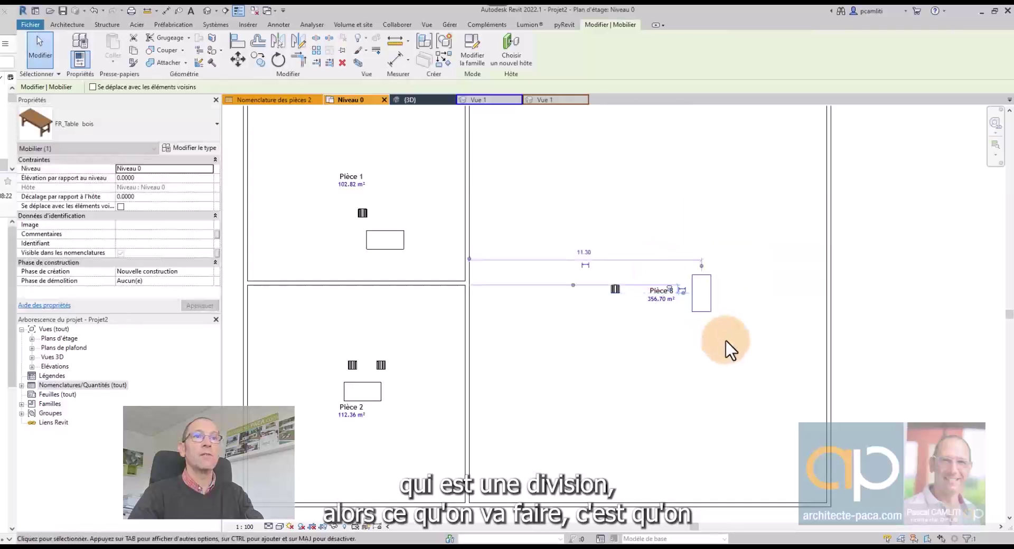
left_click(895, 316)
Move the Pièce 3 room reference, its tag and the chair into the room's upper half, and nudge the table slightly upward.
scroll(677, 309, "up", 2)
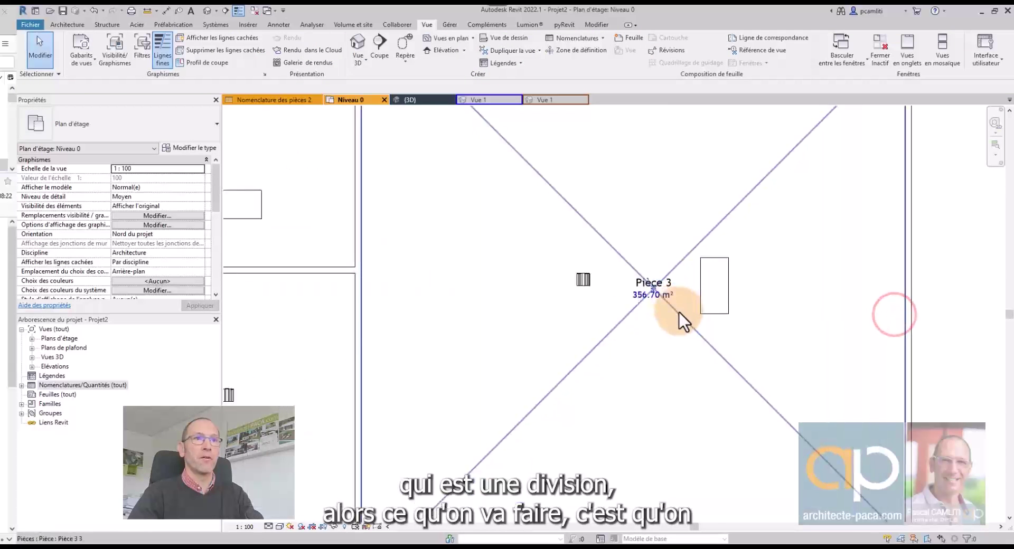
left_click(676, 308)
left_click_drag(660, 290, 645, 208)
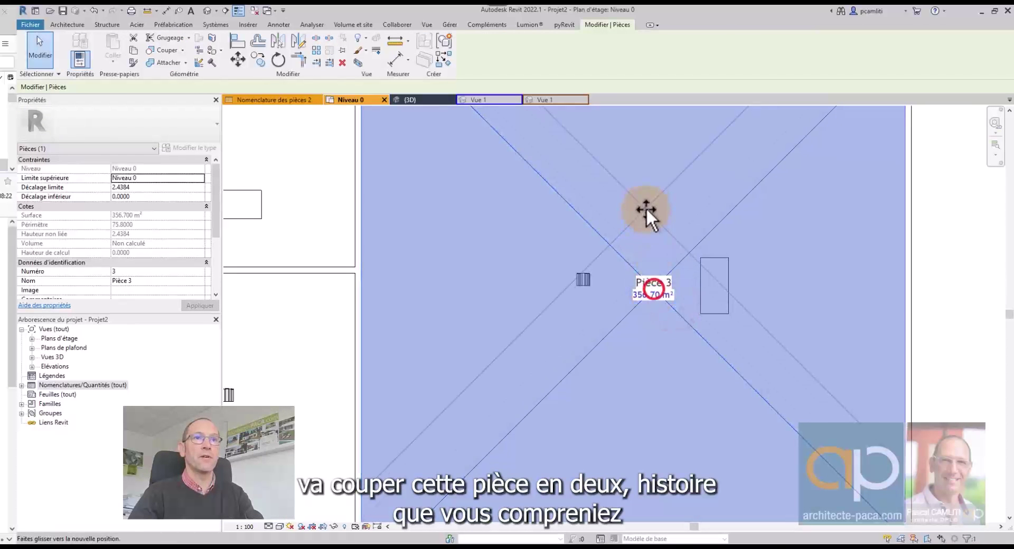
left_click(651, 286)
left_click_drag(651, 272, 648, 208)
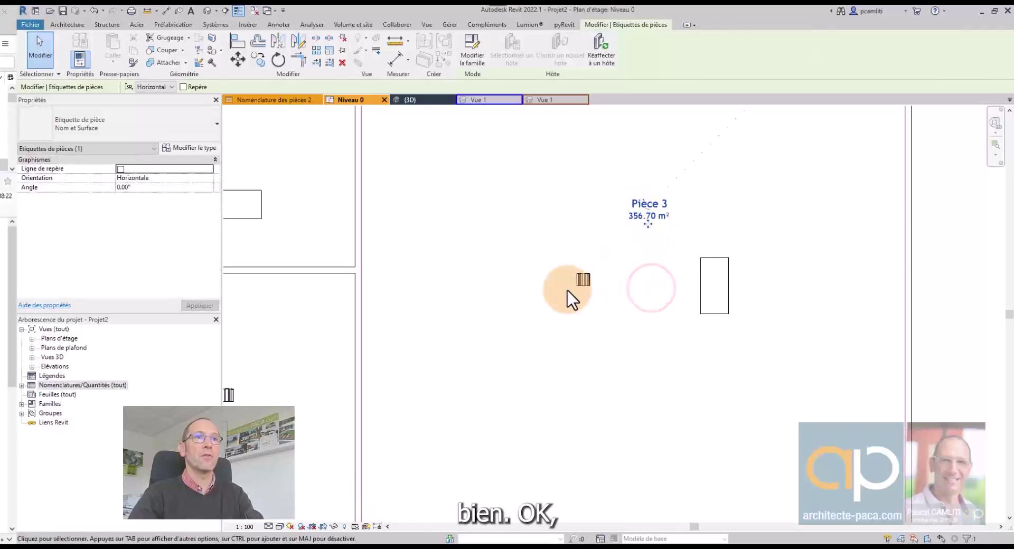
left_click_drag(582, 281, 616, 233)
left_click(721, 282)
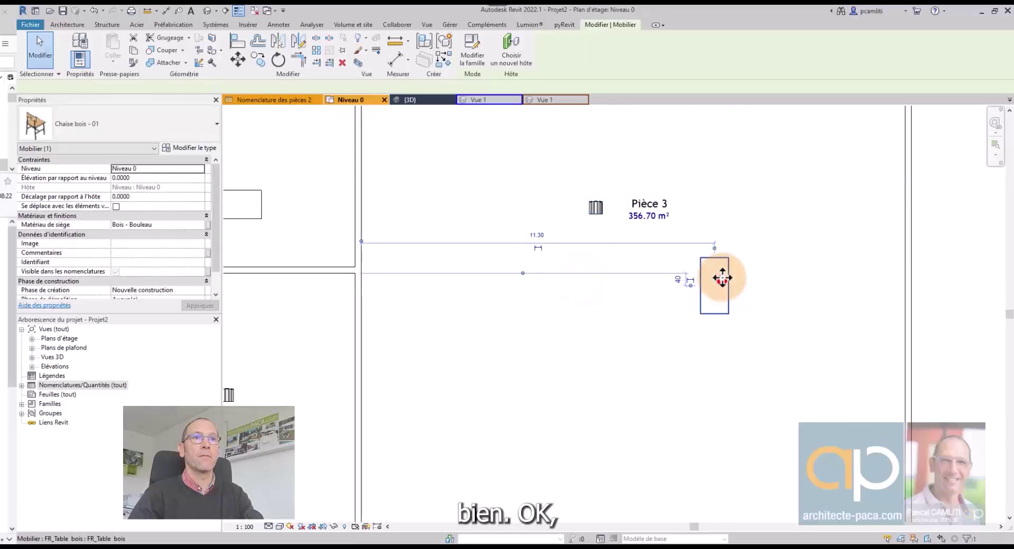
key("Escape")
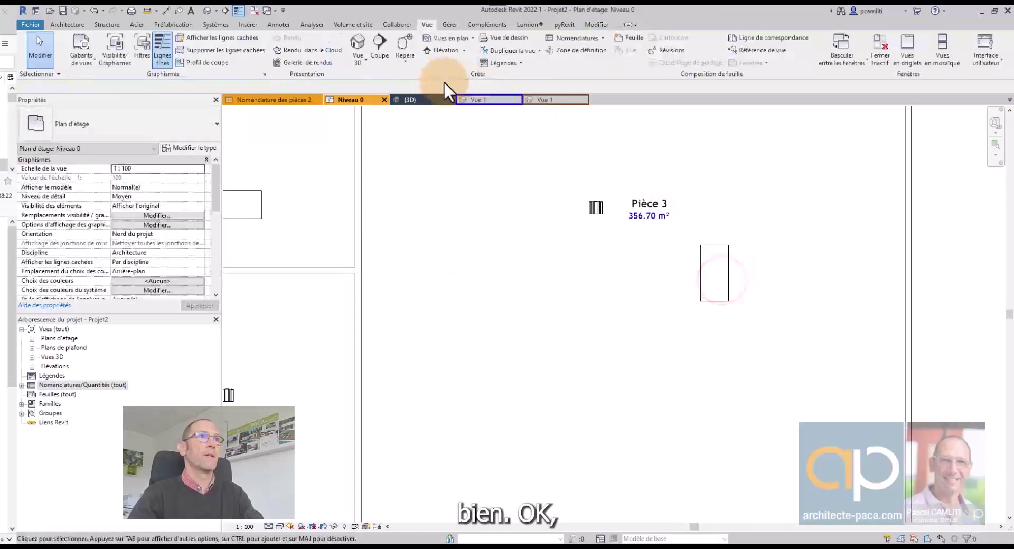
Draw a horizontal room separation line across the middle of Pièce 3, from its inner wall to the opposite exterior wall.
left_click(73, 27)
left_click(640, 47)
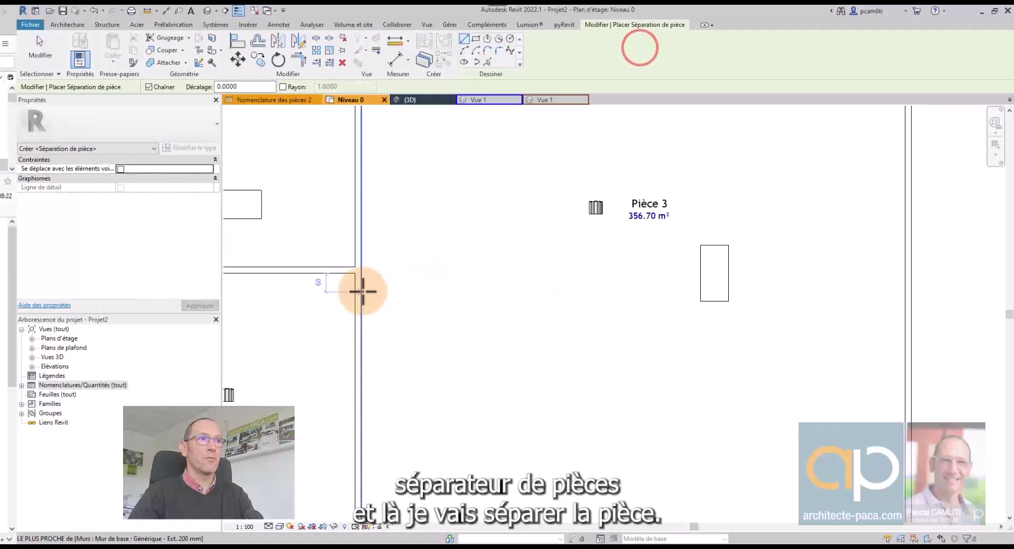
left_click(362, 291)
left_click(905, 291)
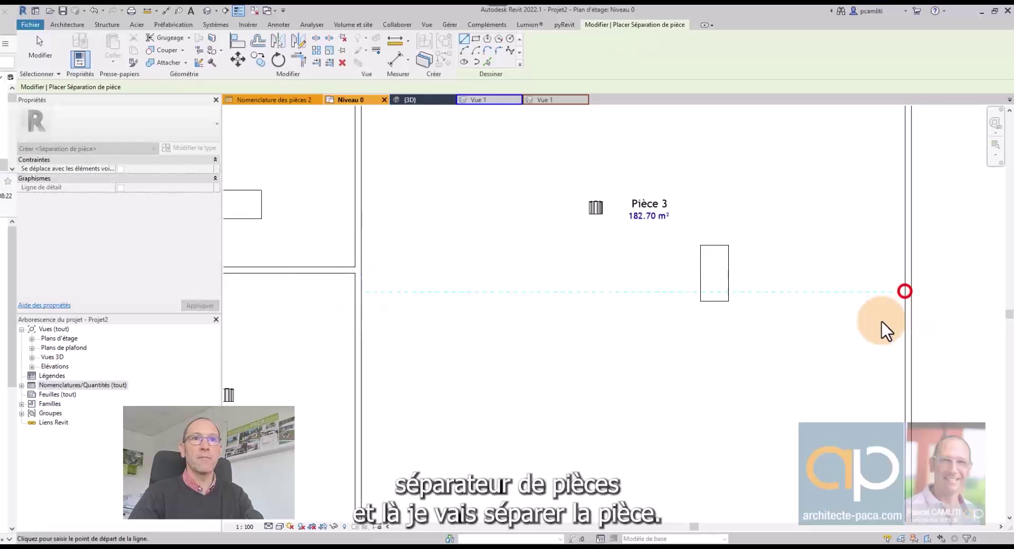
scroll(845, 312, "down", 5)
key("Escape")
key("Escape")
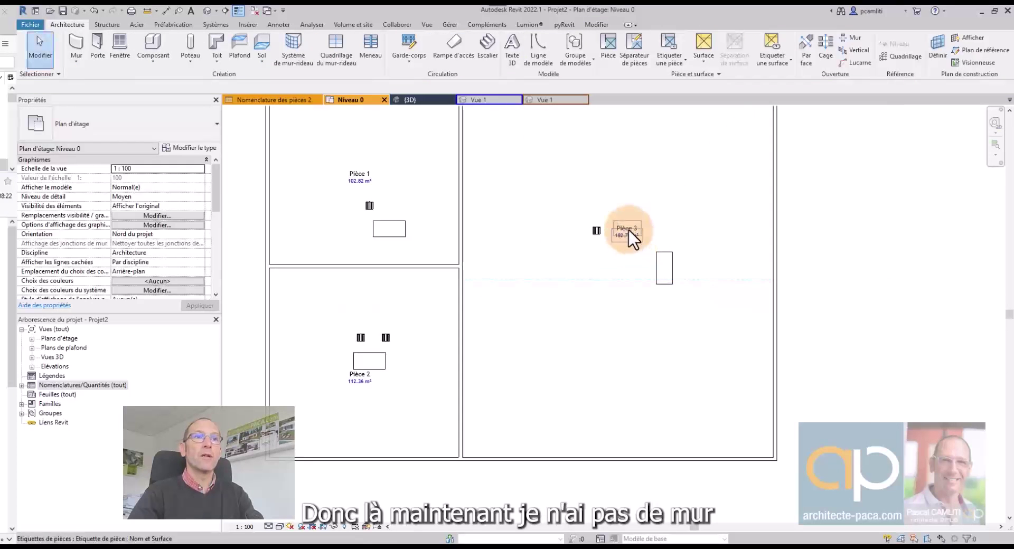
Nudge the table down in small increments so that it straddles the room separation line.
scroll(672, 268, "up", 2)
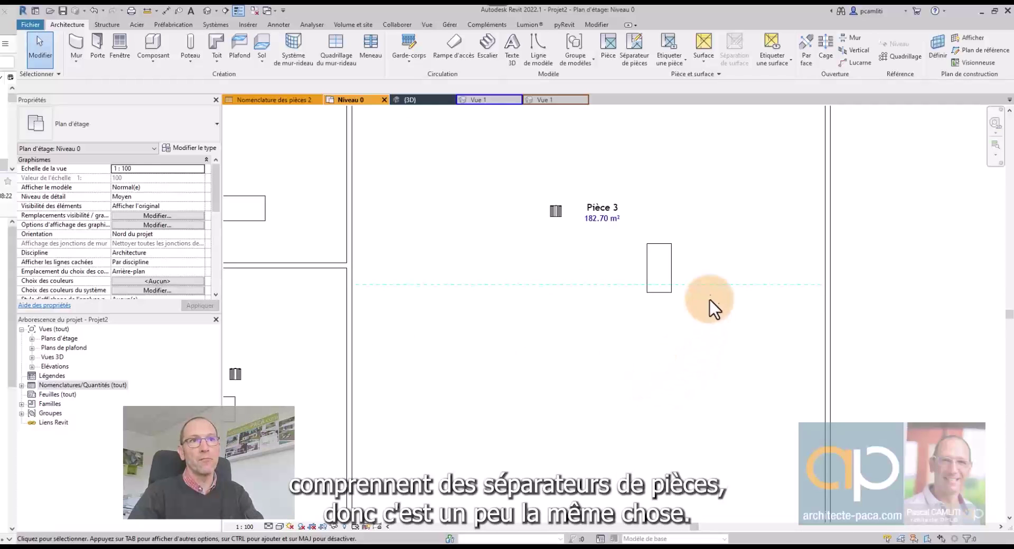
left_click_drag(672, 276, 693, 289)
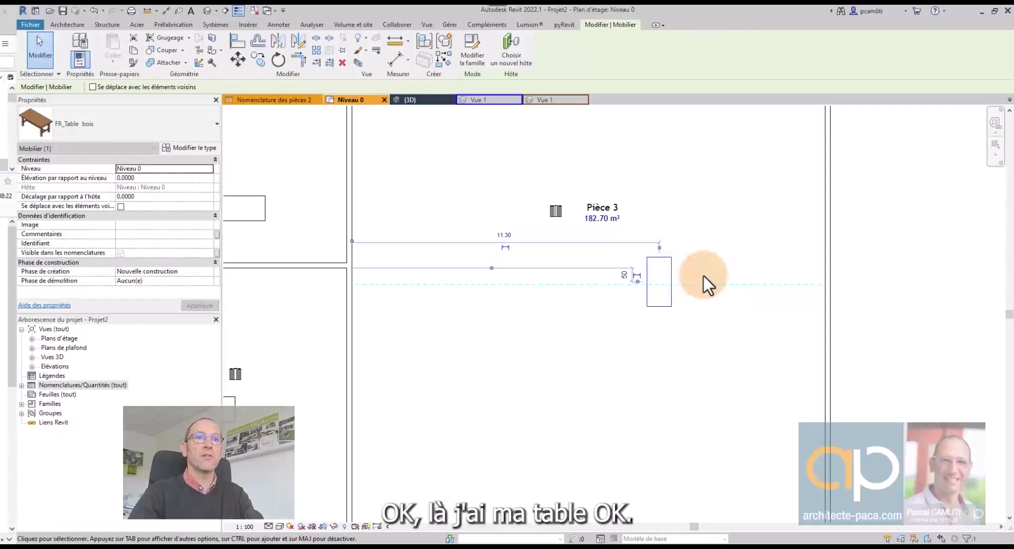
left_click(676, 272)
left_click(674, 278)
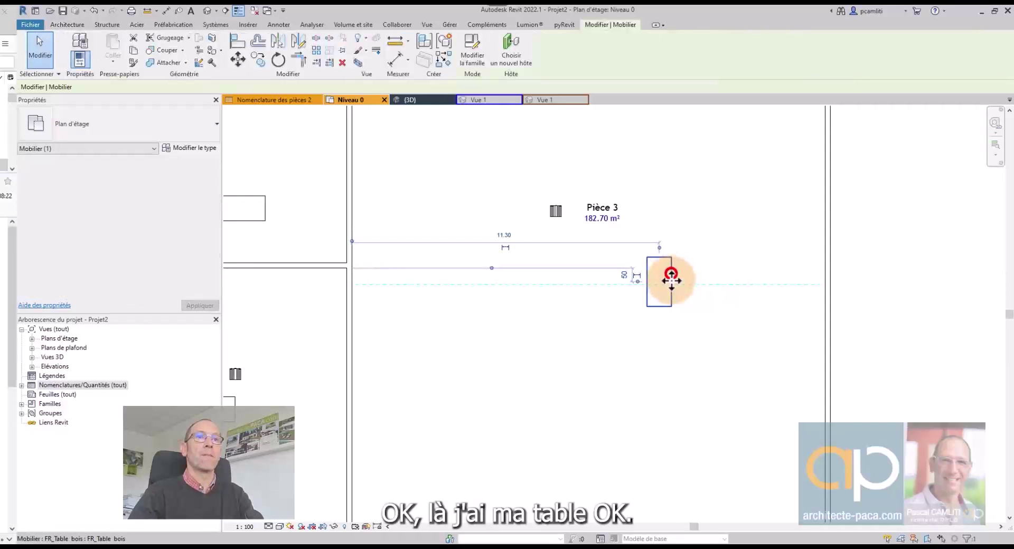
scroll(728, 312, "up", 1)
left_click(727, 311)
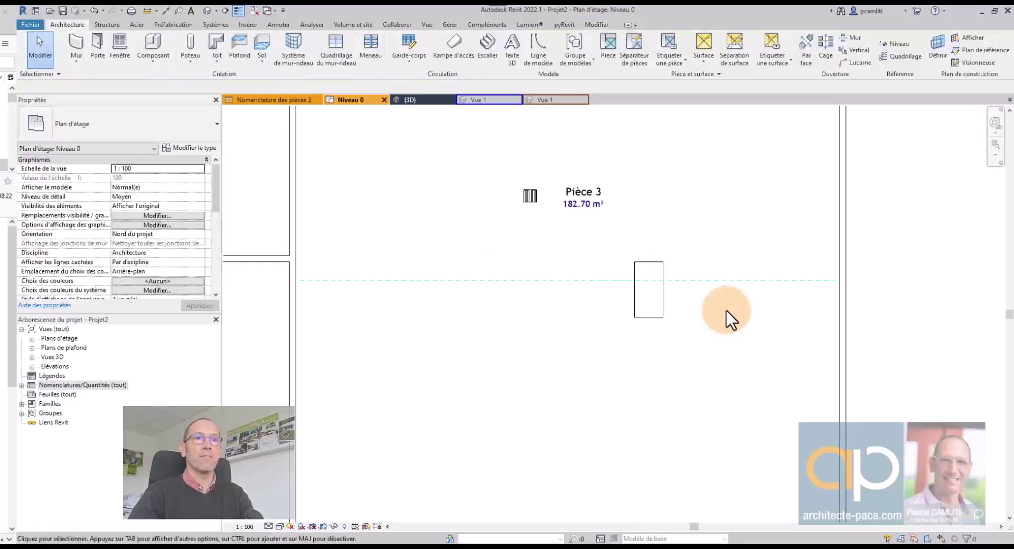
scroll(723, 301, "down", 2)
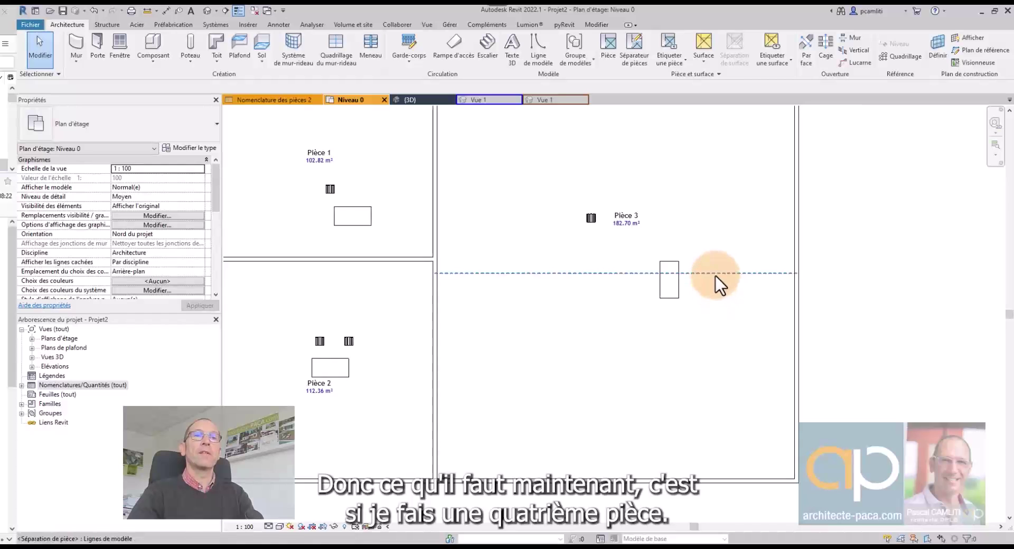
Place a tagged room in the area below the separation line and name it Pièce 4.
left_click(630, 357)
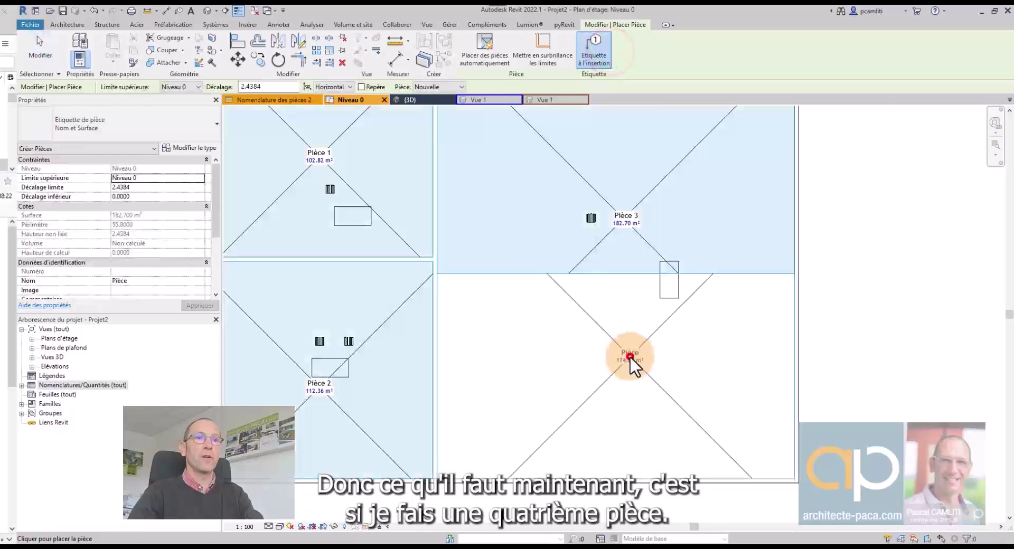
scroll(629, 357, "up", 3)
left_click(629, 356)
left_click(627, 351)
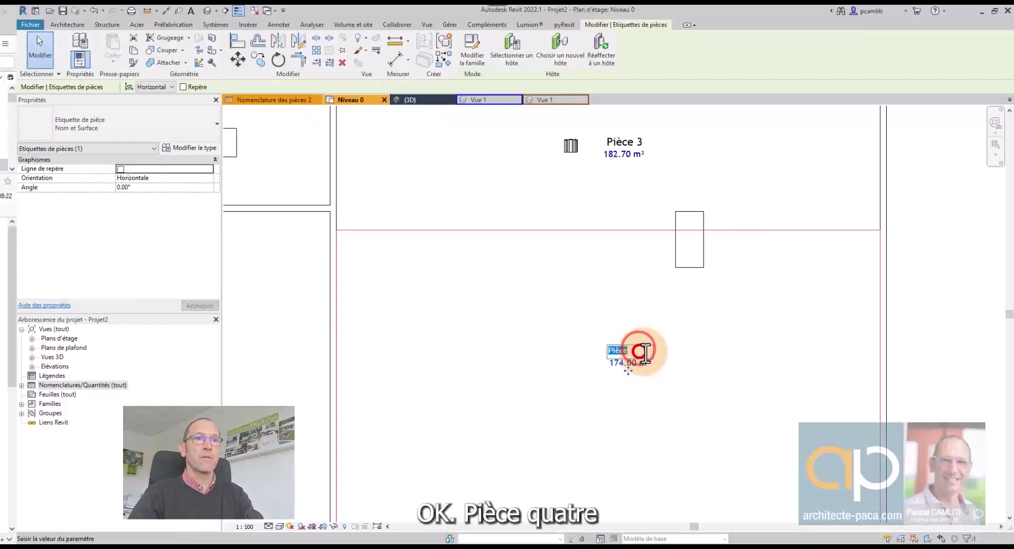
type("04")
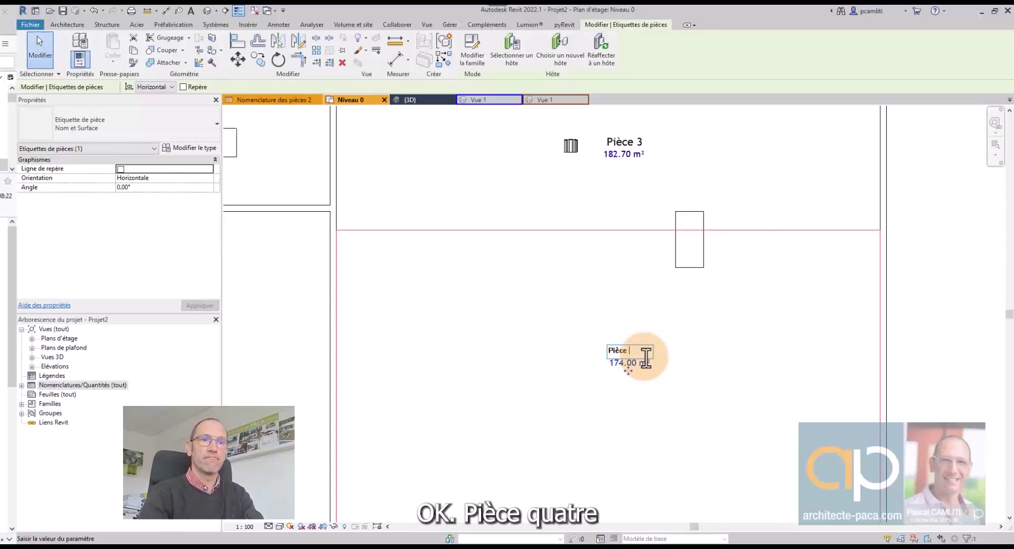
type("4")
left_click(930, 313)
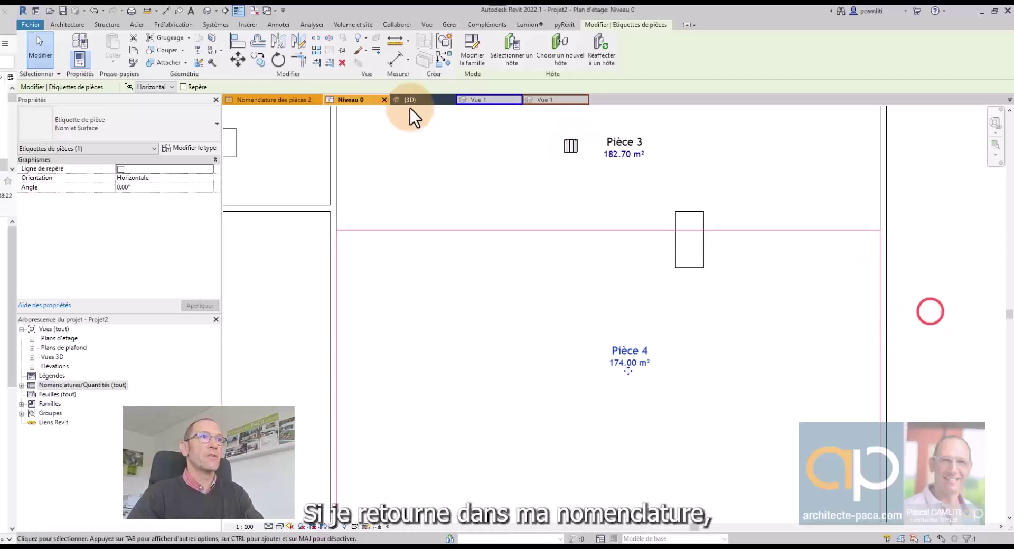
Consult the updated room schedule, and open the Niveau de réf. floor plan of the FR_Table bois family.
left_click(287, 99)
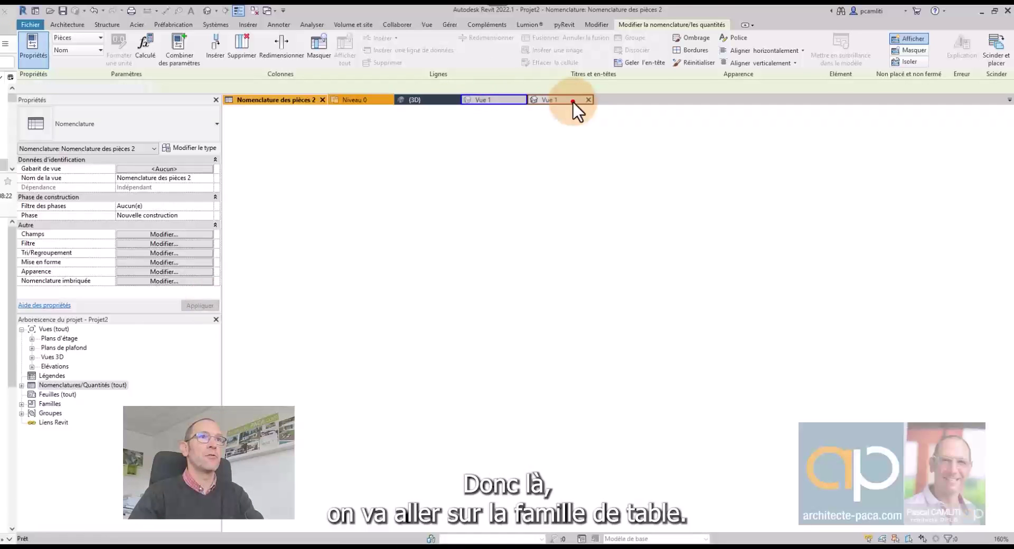
left_click(574, 103)
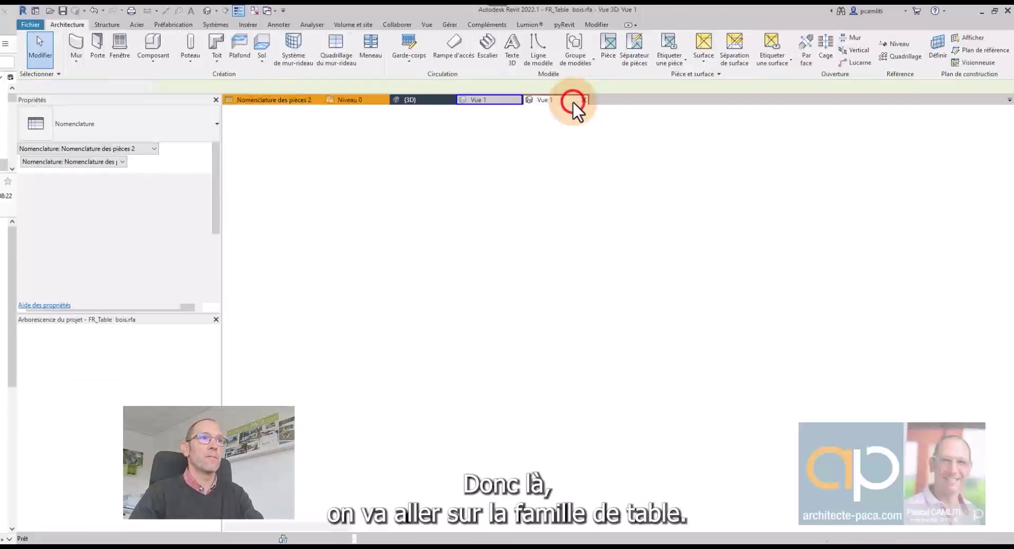
double_click(62, 329)
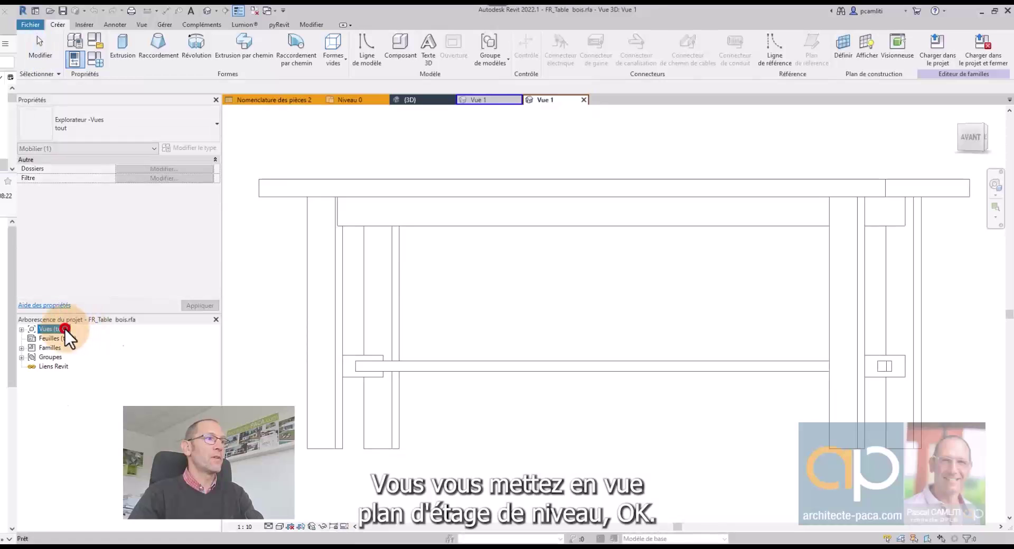
double_click(65, 338)
double_click(73, 348)
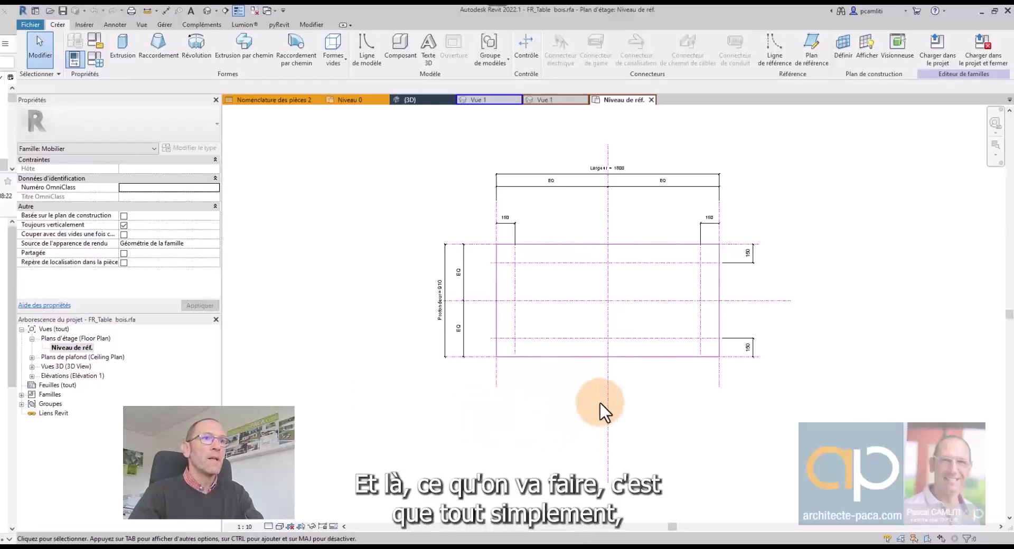
Enable Repère de localisation dans la pièce for the table family and move its point near the tabletop's right end, slightly above centre.
middle_click_drag(572, 426, 560, 438)
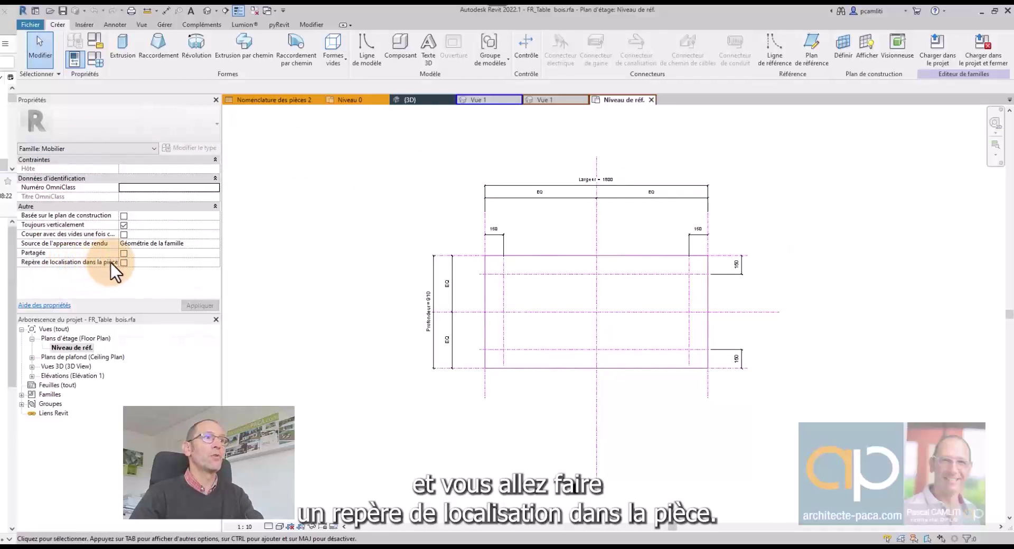
left_click(124, 262)
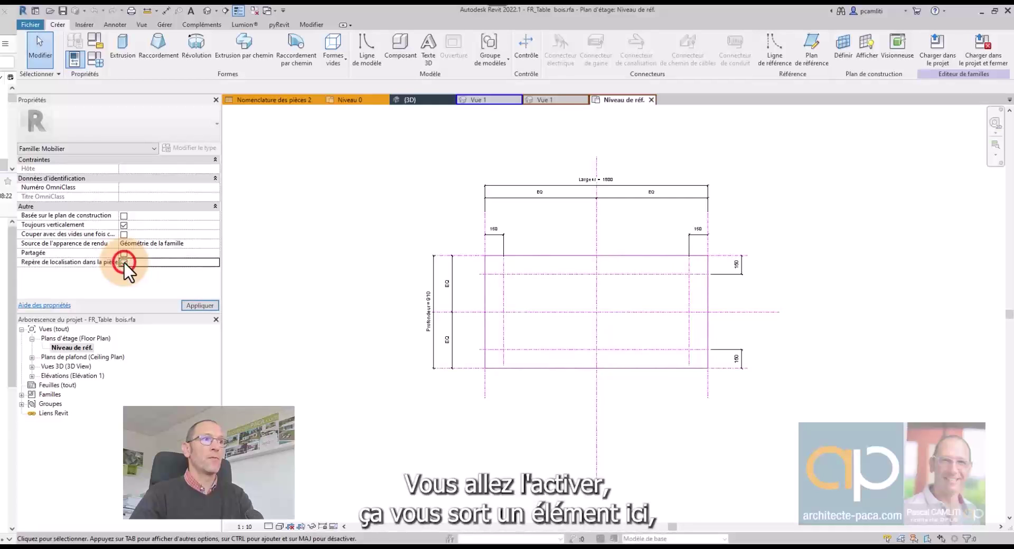
scroll(596, 315, "up", 6)
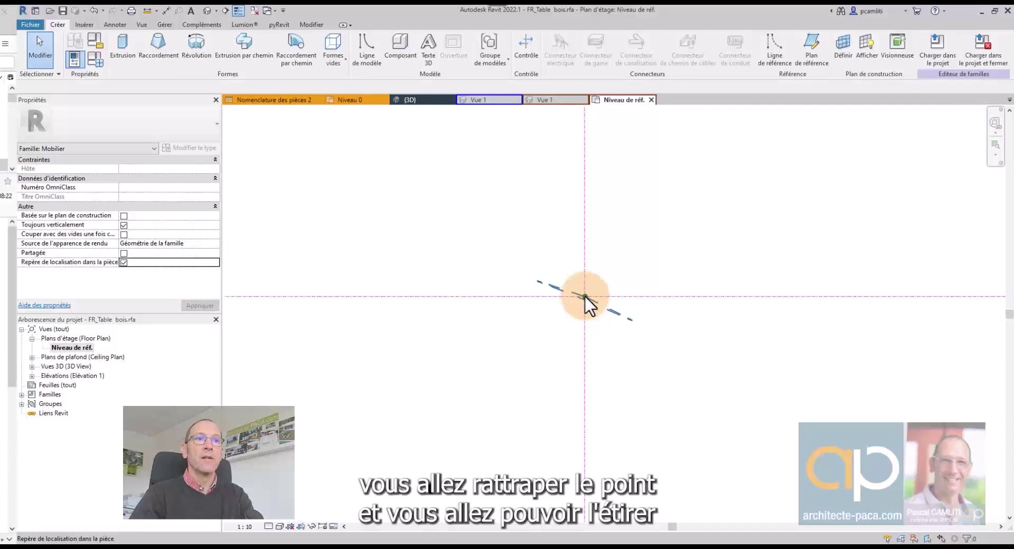
mouse_move(585, 299)
left_mouse_down()
mouse_move(729, 234)
mouse_move(851, 200)
mouse_move(851, 216)
left_mouse_up()
scroll(852, 215, "down", 3)
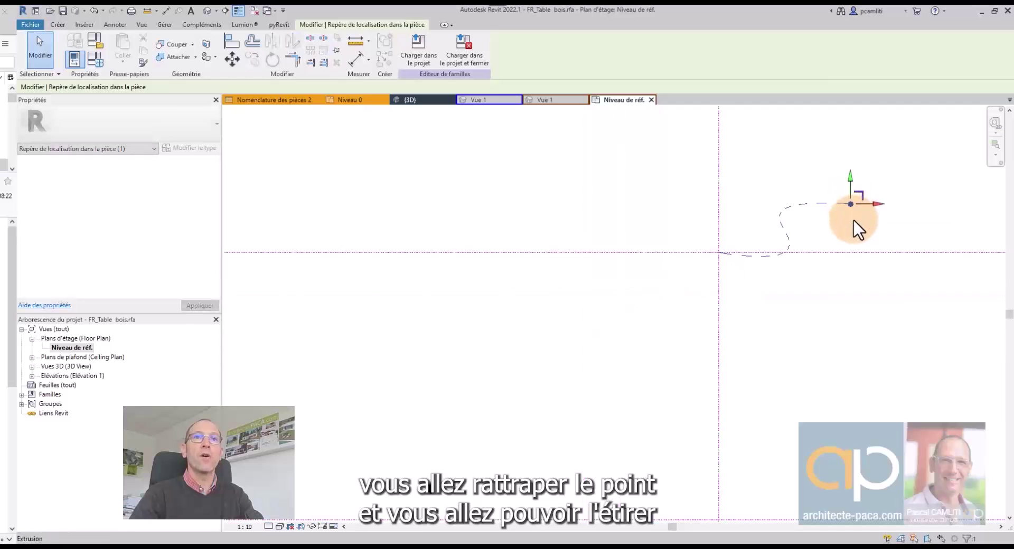
scroll(657, 289, "down", 5)
left_click_drag(615, 270, 759, 239)
left_click(887, 264)
scroll(888, 264, "down", 2)
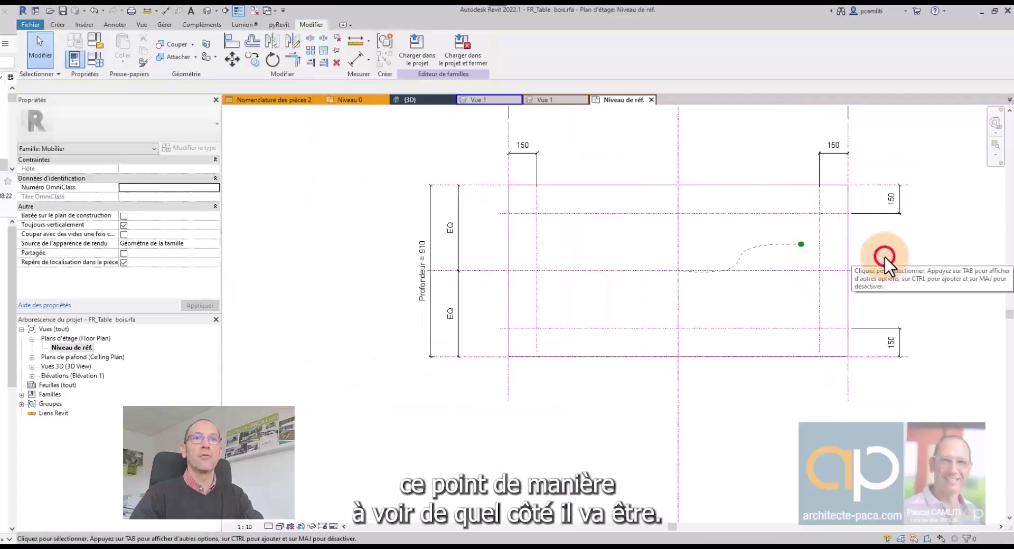
Load the modified table family into Projet2, replacing the existing version.
left_click(415, 46)
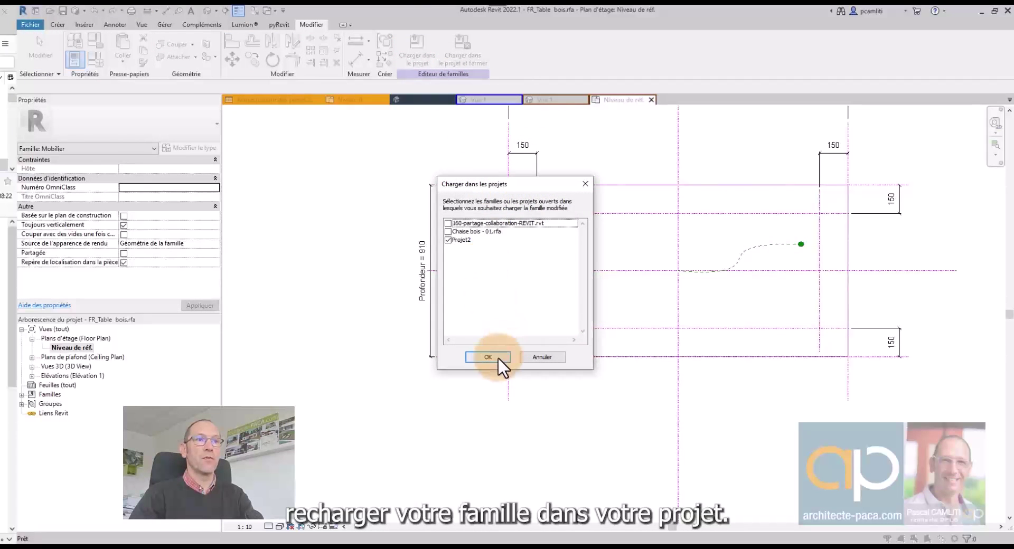
left_click(499, 358)
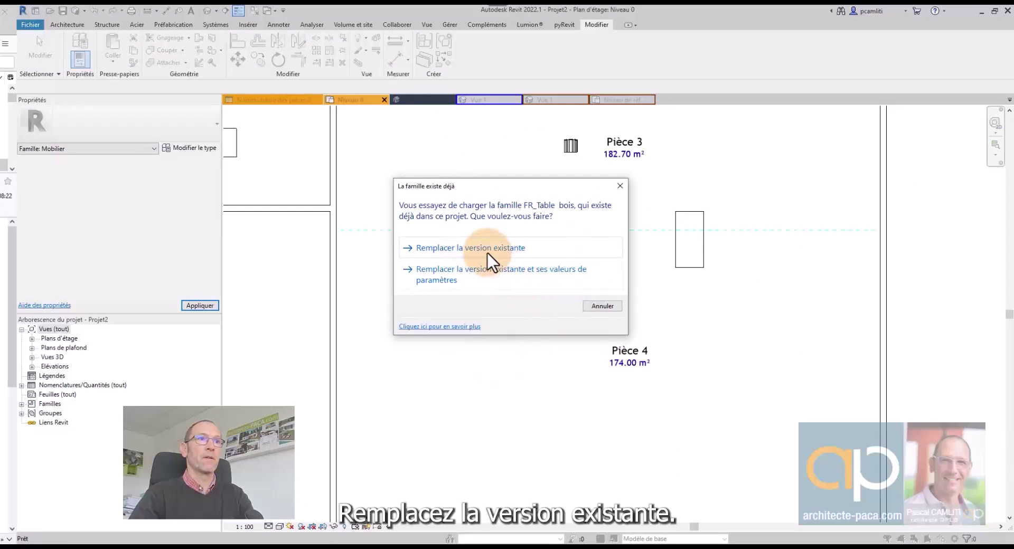
left_click(487, 248)
Check which side of the separation line the table's room calculation point lies on, and compare with the room assignment in the schedule.
middle_click_drag(715, 317, 654, 358)
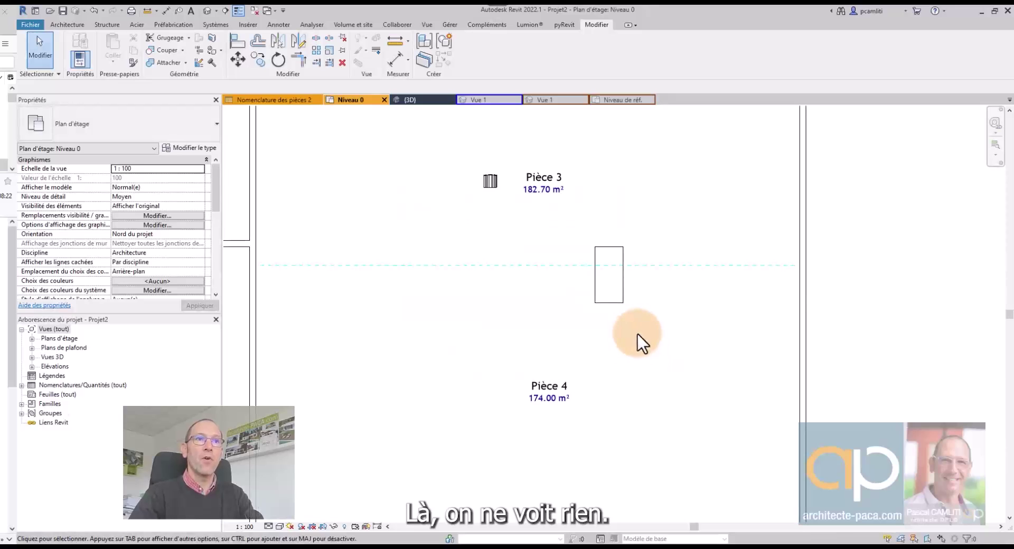
left_click(613, 302)
scroll(611, 301, "up", 5)
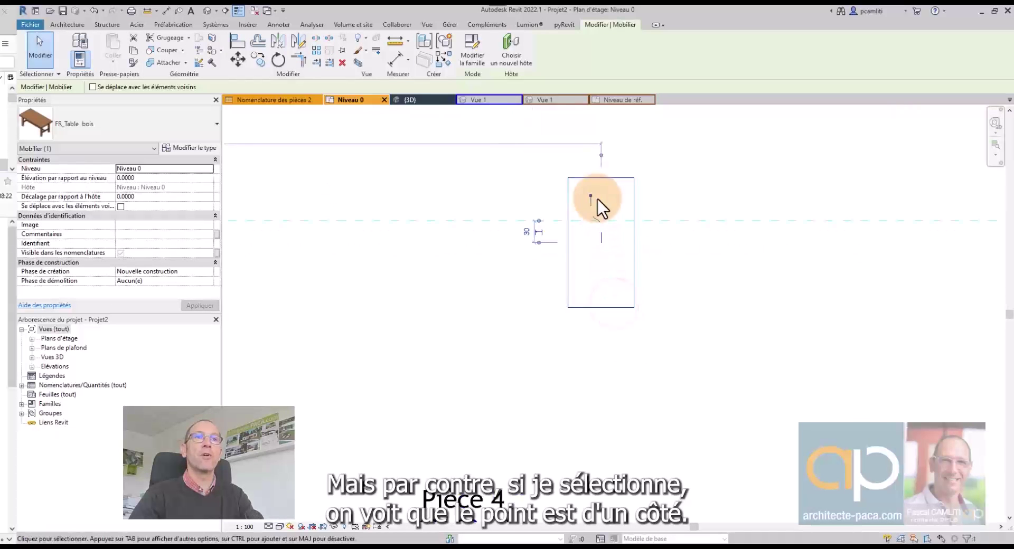
scroll(629, 244, "down", 2)
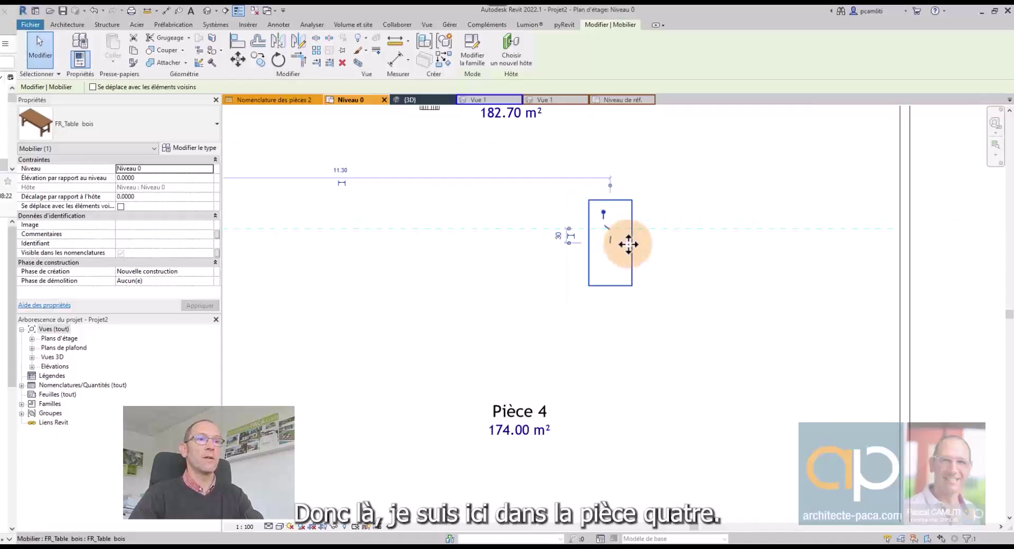
scroll(631, 264, "down", 2)
middle_click_drag(654, 289, 638, 328)
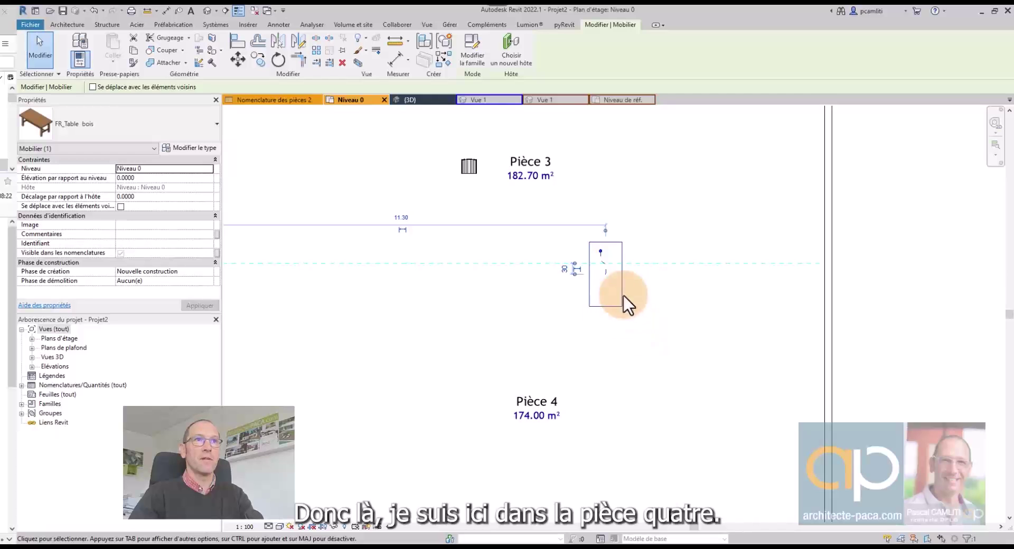
left_click(297, 100)
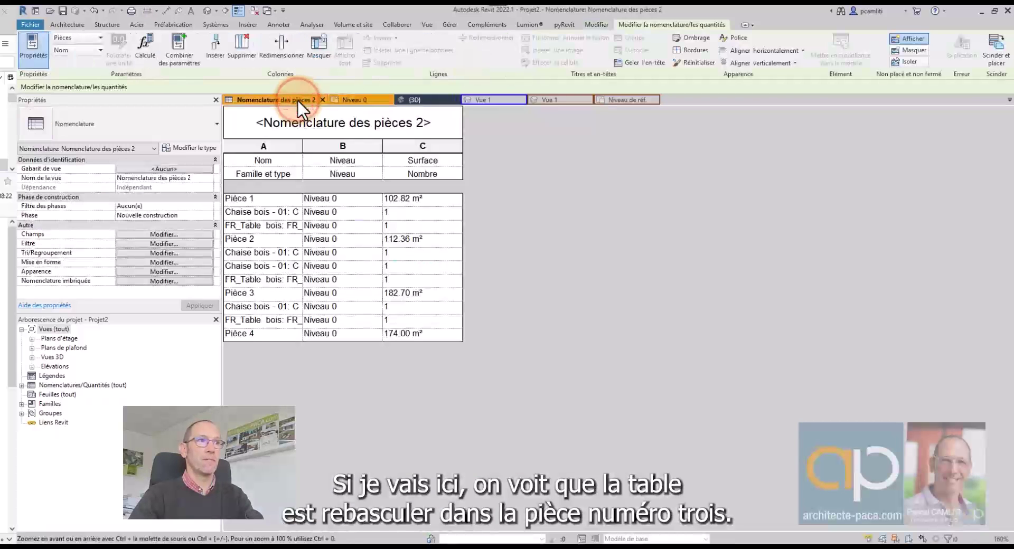